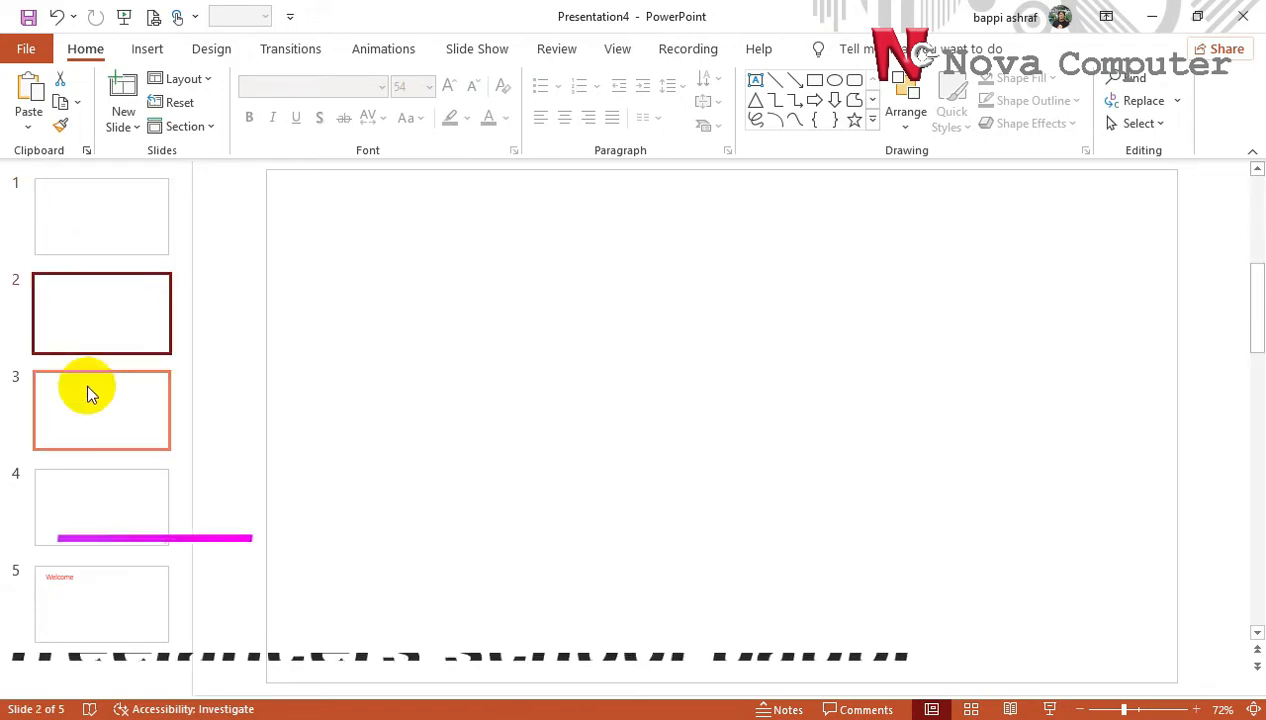
Delete the four blank slides that precede the Welcome slide
left_click(85, 392)
left_click(99, 494)
left_click(99, 590)
left_click(99, 223)
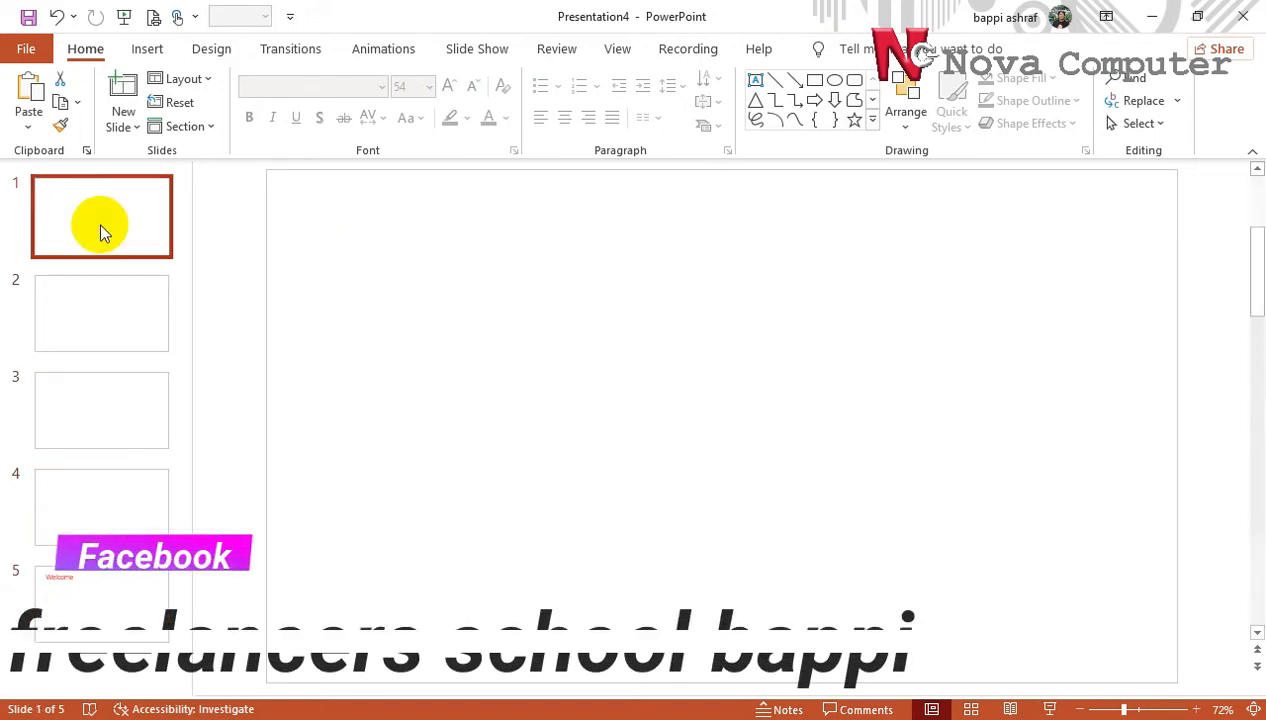
right_click(99, 223)
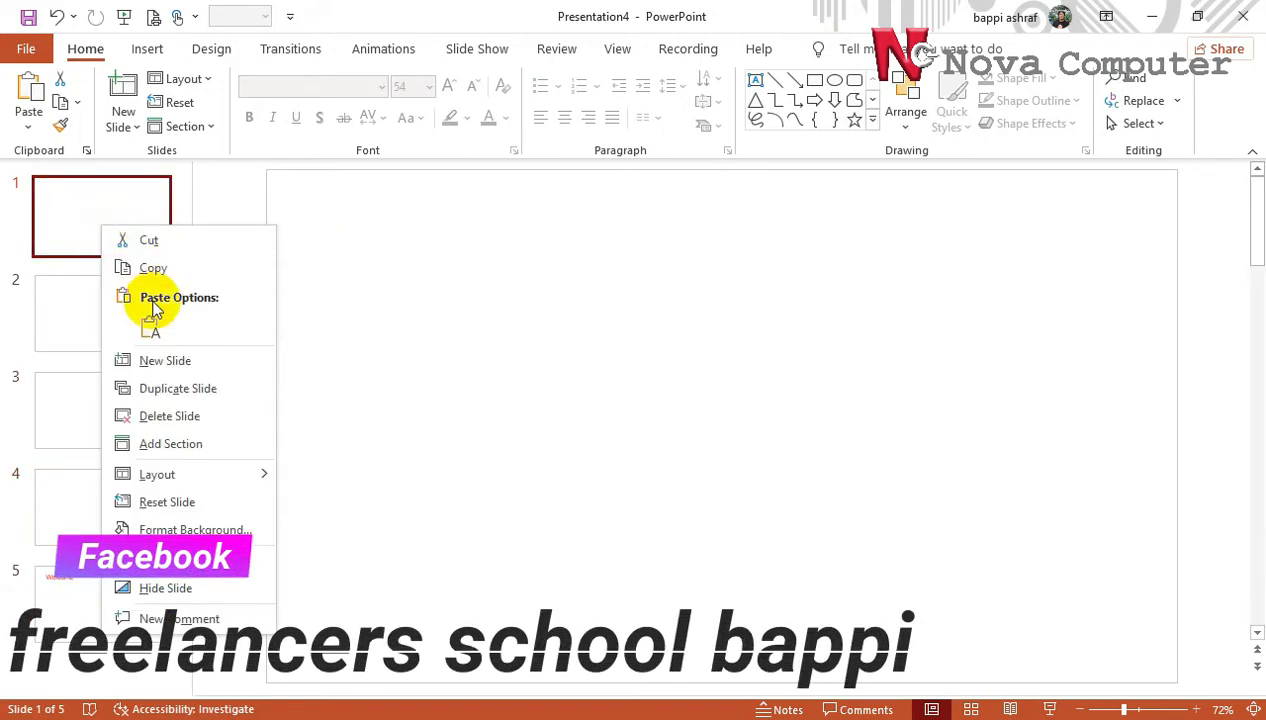
left_click(150, 416)
right_click(106, 225)
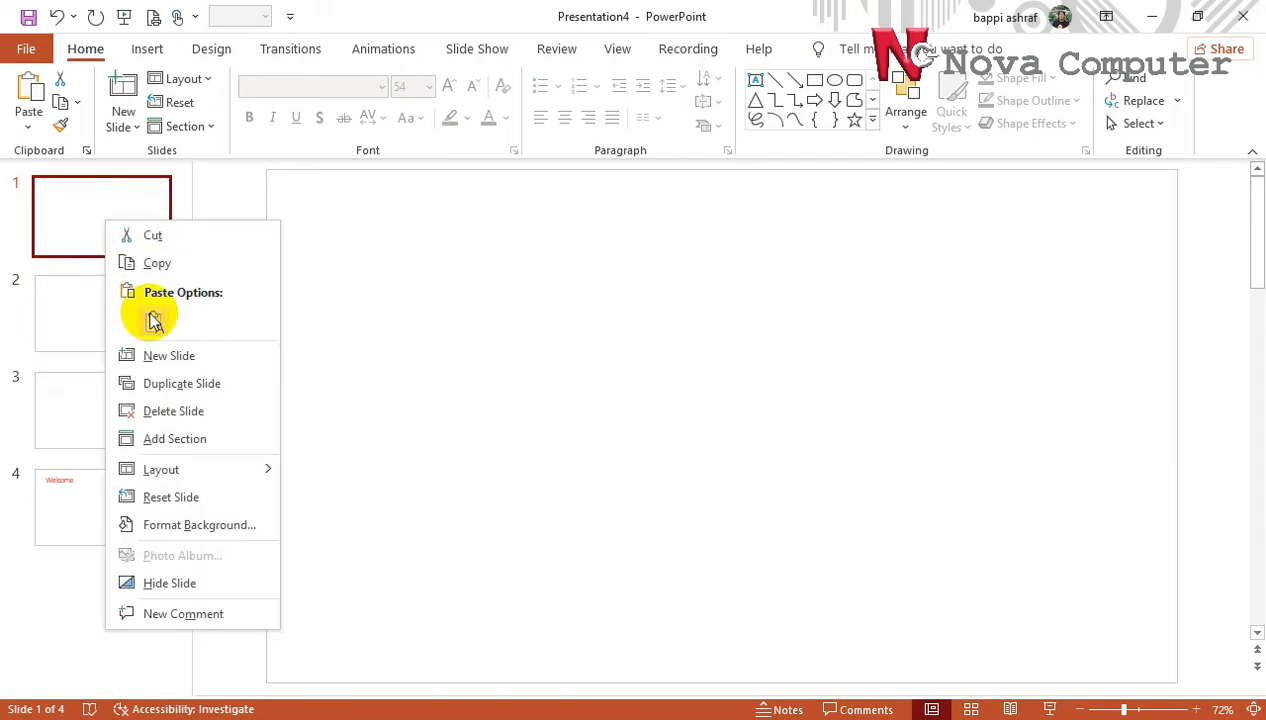
left_click(145, 411)
right_click(117, 232)
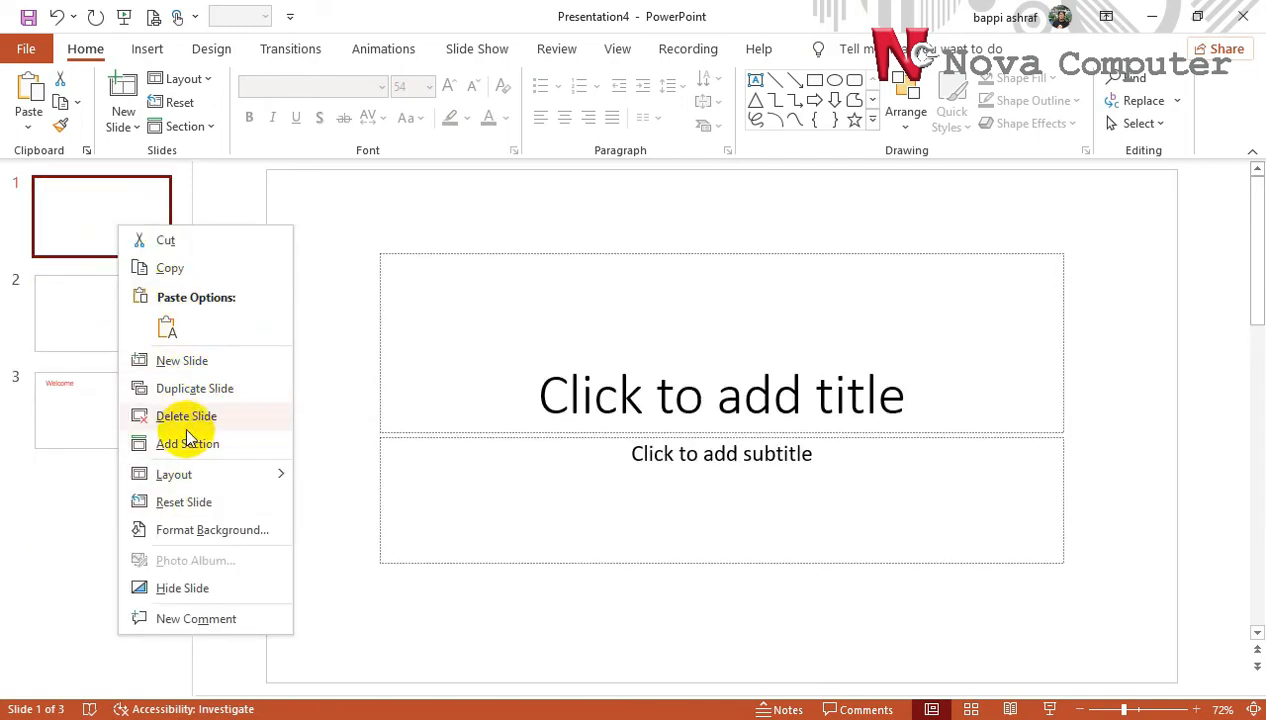
left_click(186, 416)
right_click(103, 235)
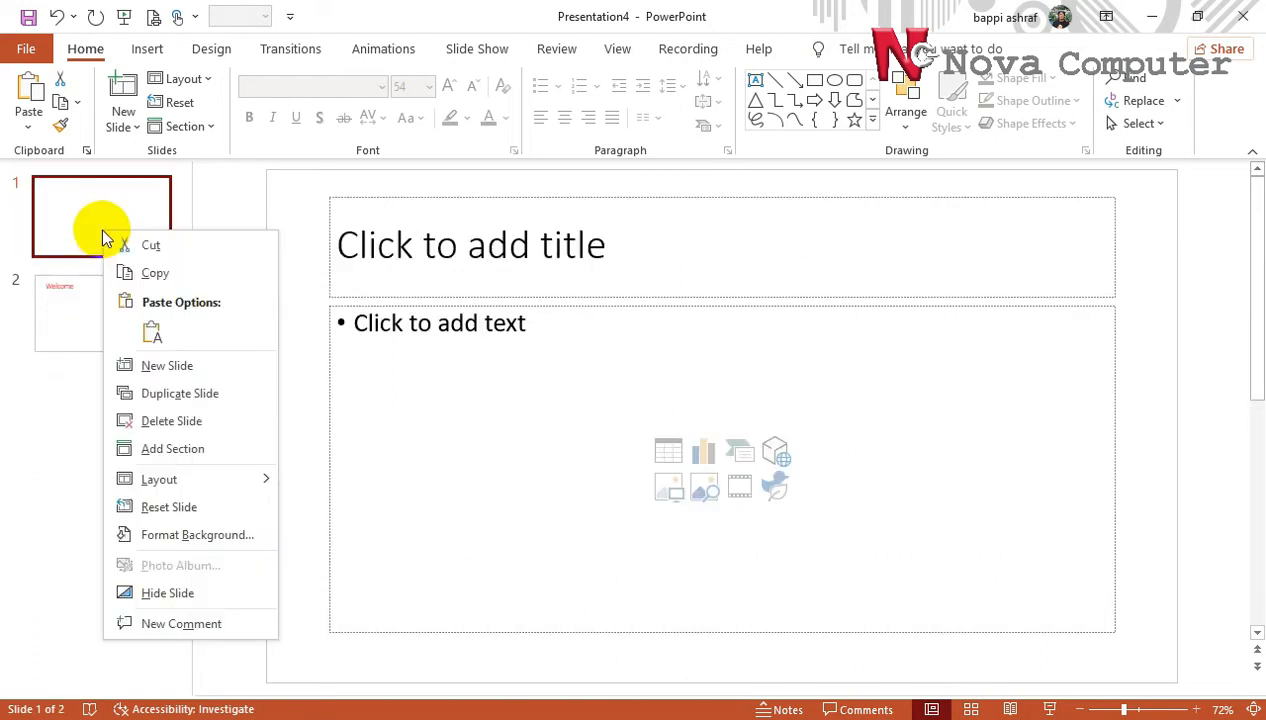
left_click(178, 421)
Check the Touch/Mouse Mode options, and set the font of the Welcome title to Bauhaus 93
left_click(403, 287)
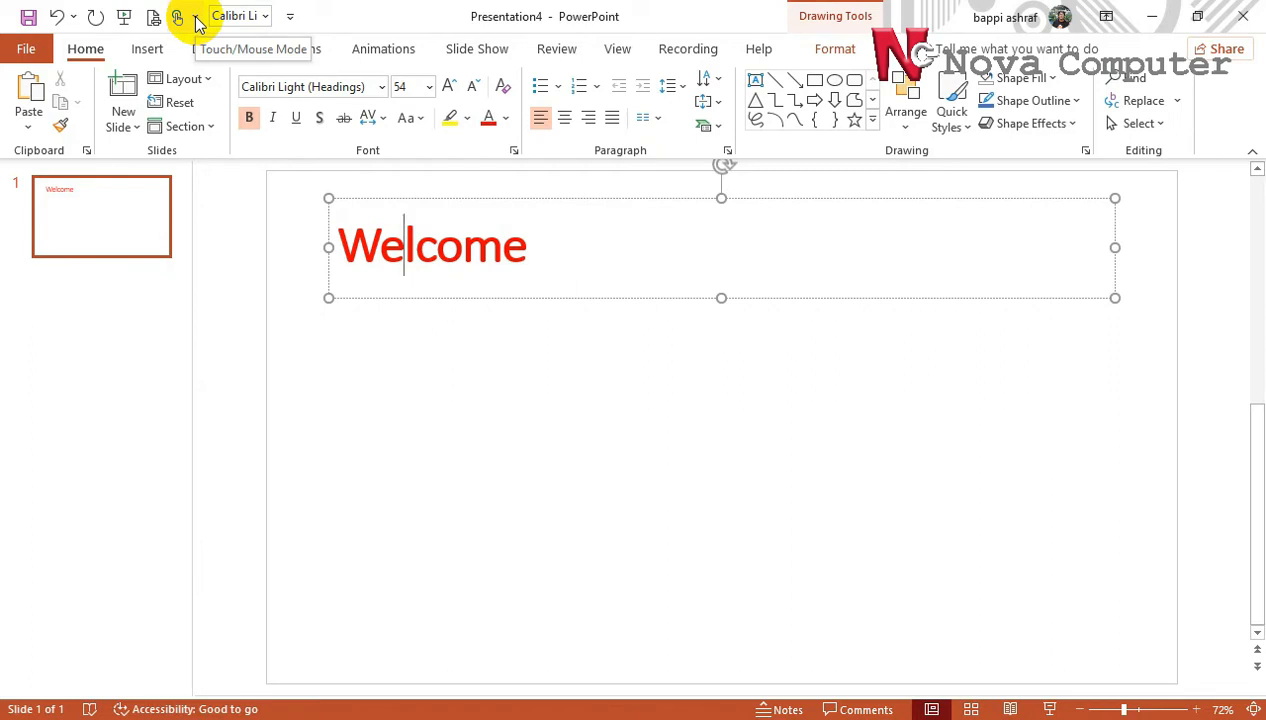
left_click(197, 22)
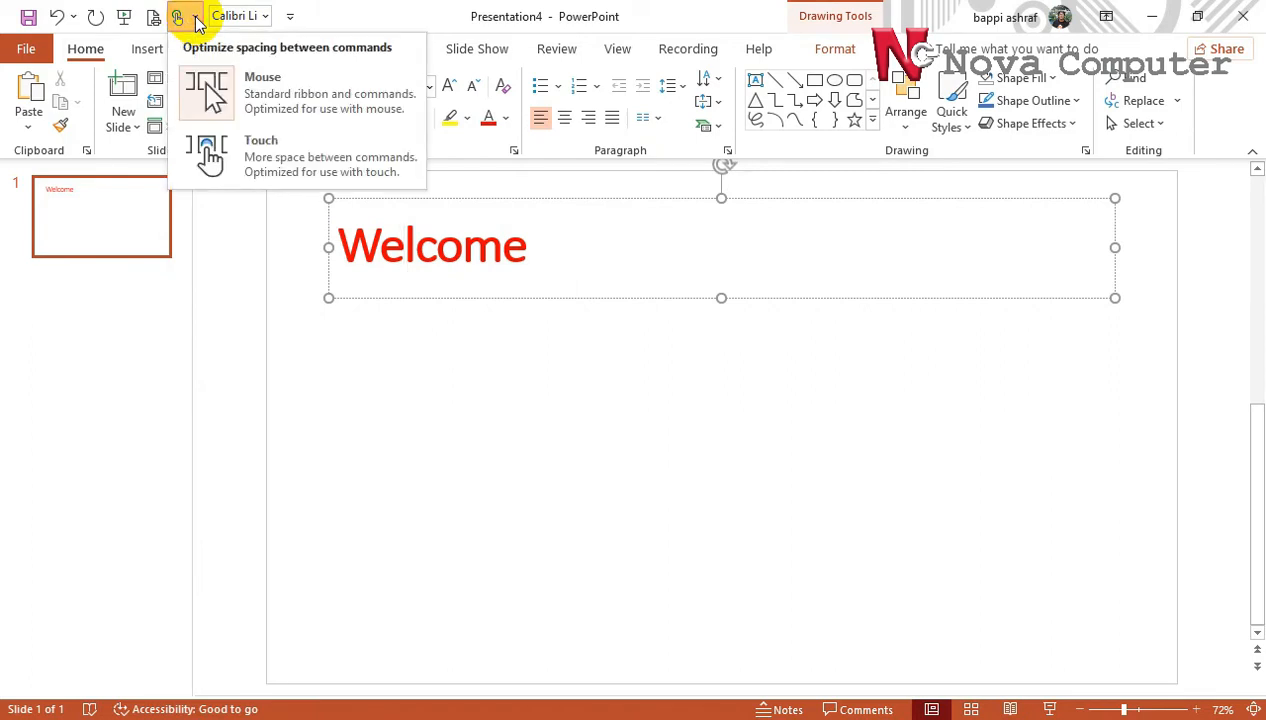
left_click(197, 22)
left_click(266, 18)
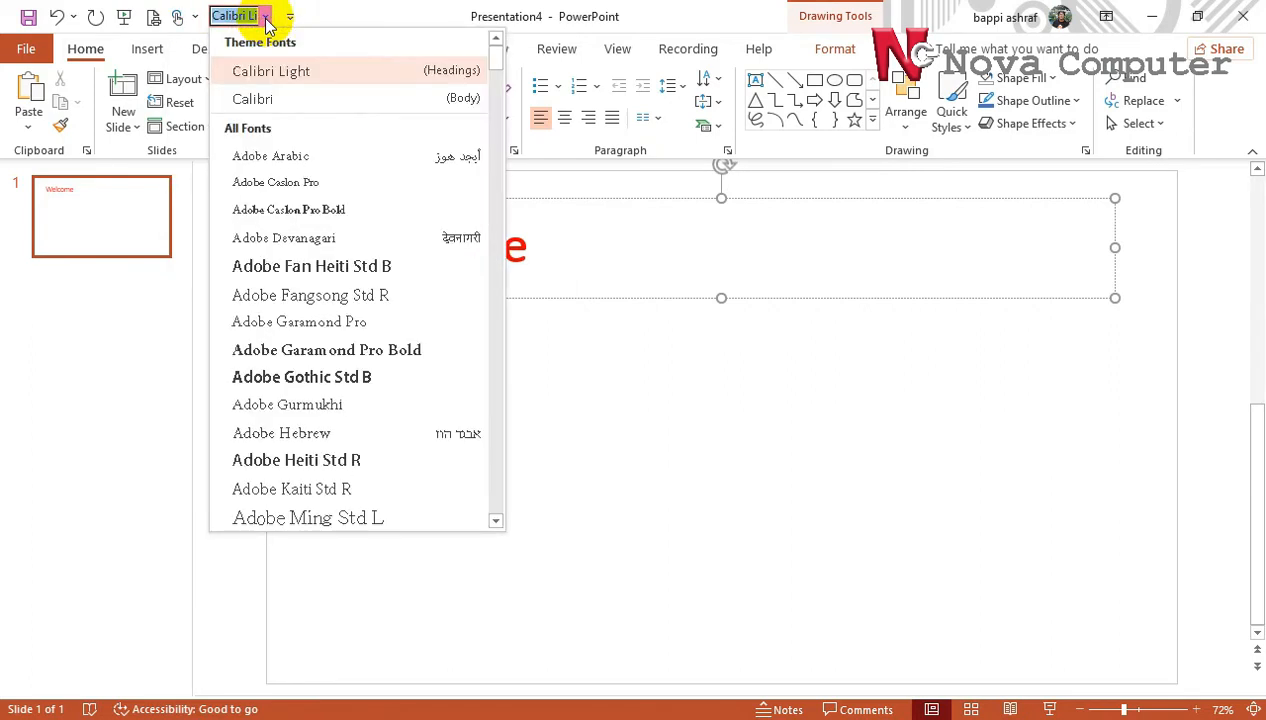
scroll(335, 508, "down", 10)
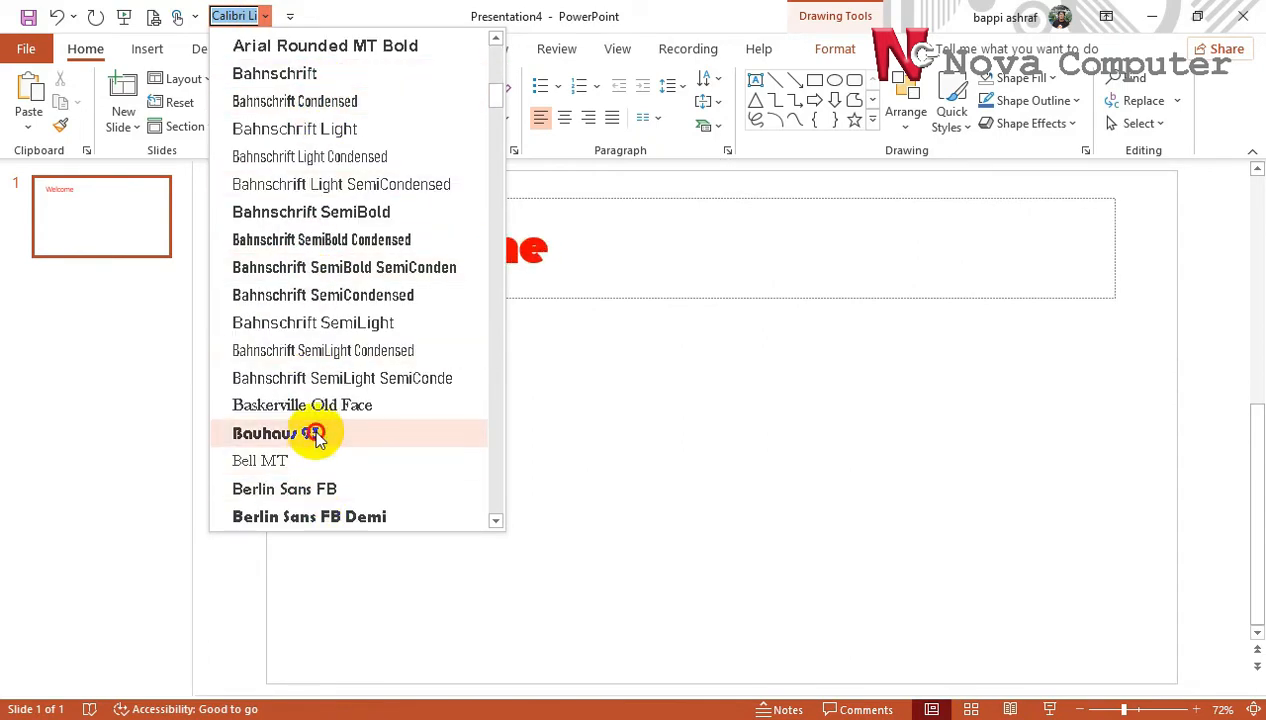
left_click(318, 433)
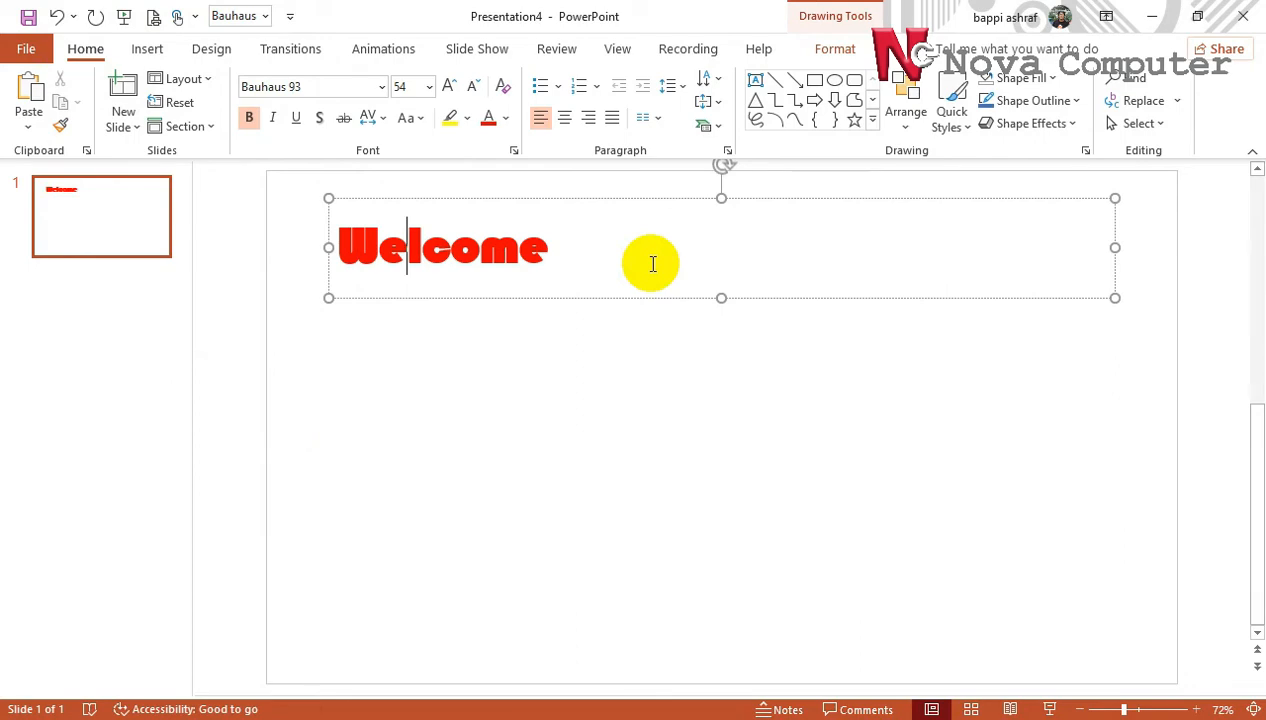
Show the Quick Access Toolbar below the ribbon, and return it to above the ribbon
left_click(291, 18)
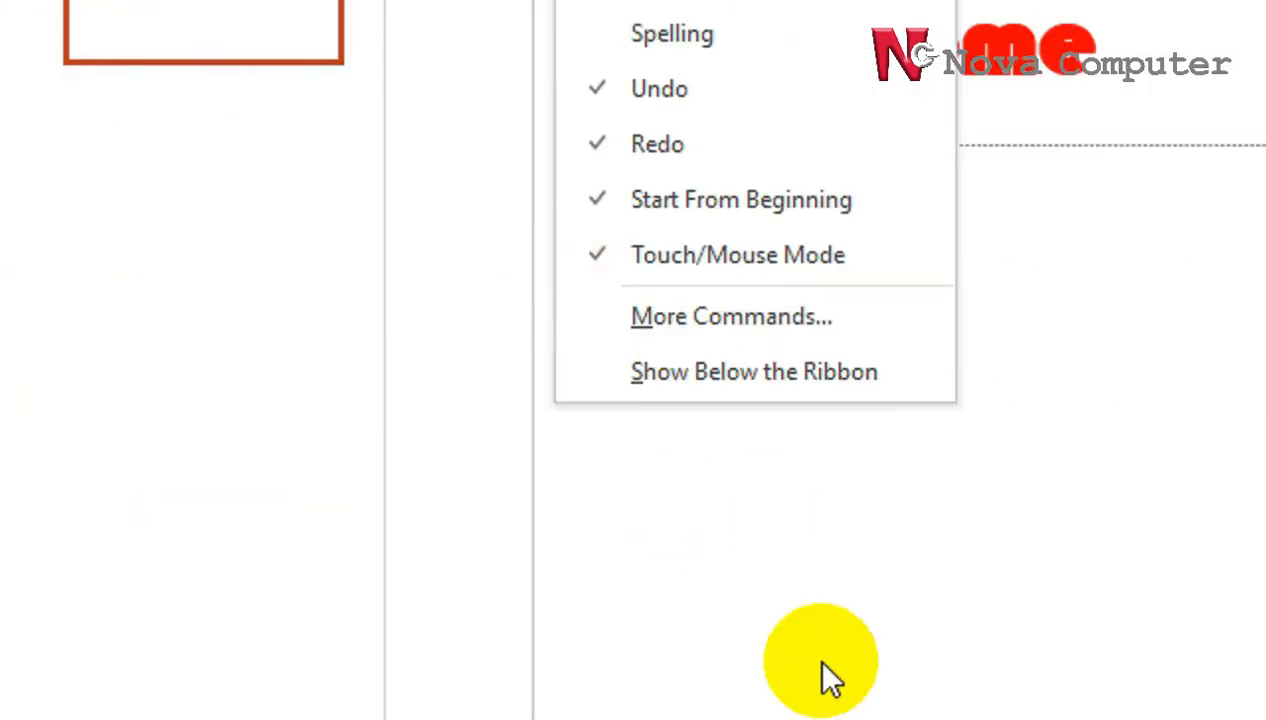
left_click(741, 328)
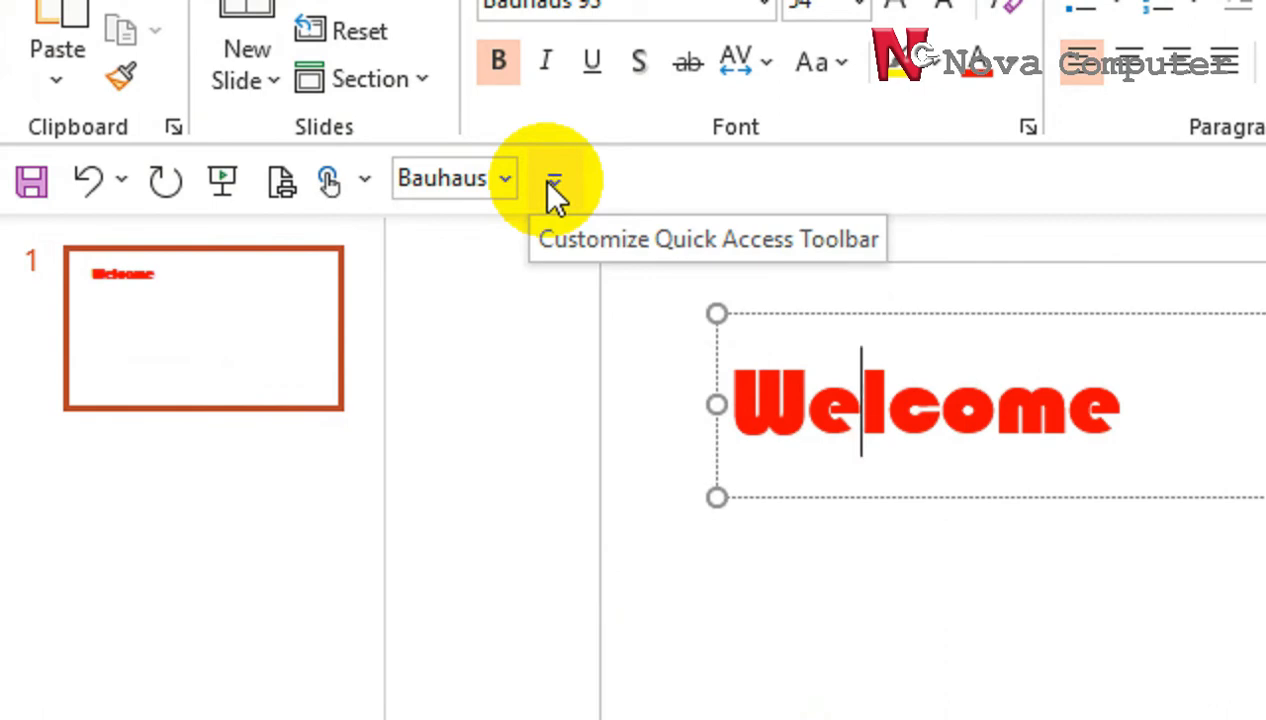
left_click(552, 184)
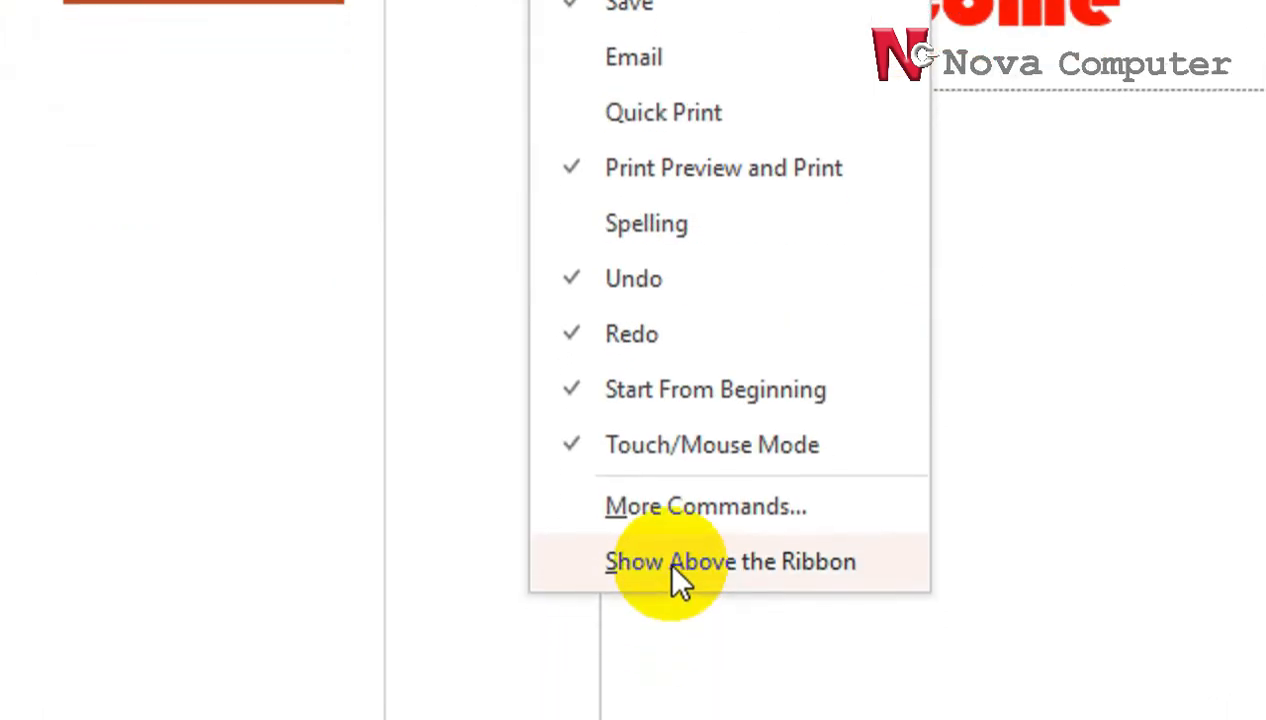
left_click(672, 546)
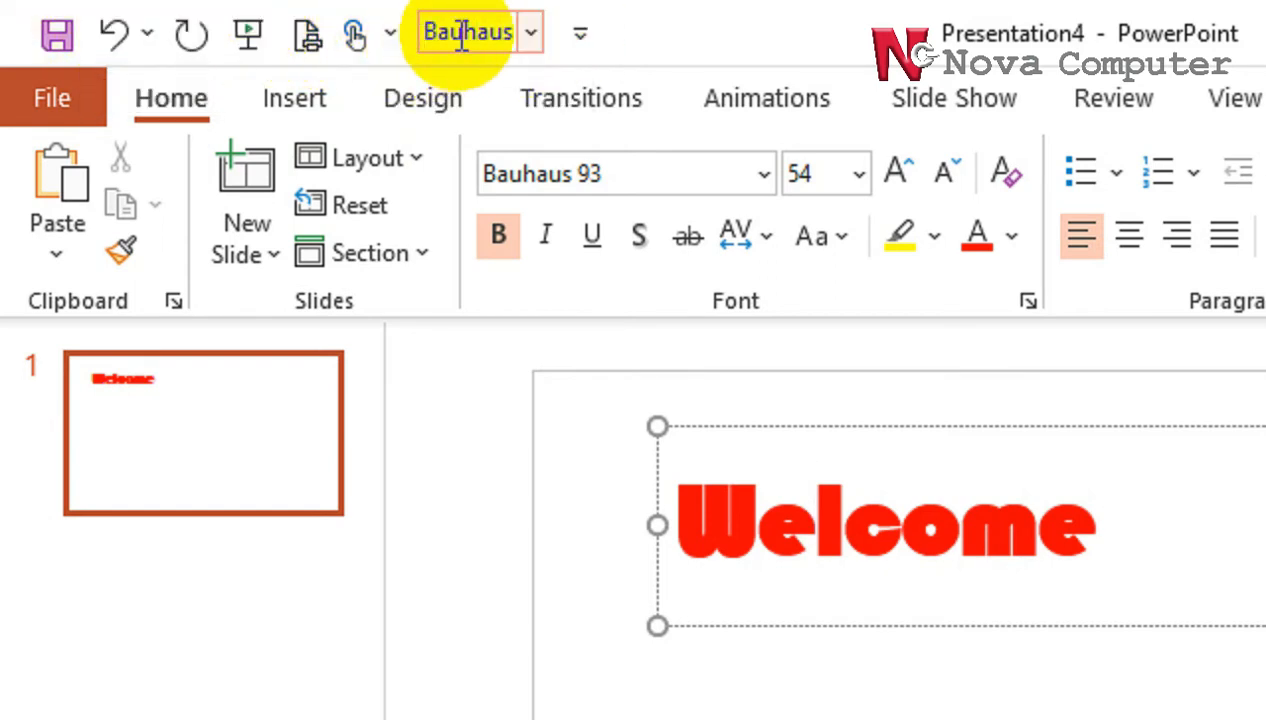
Add the New and Open commands to the Quick Access Toolbar
left_click(577, 40)
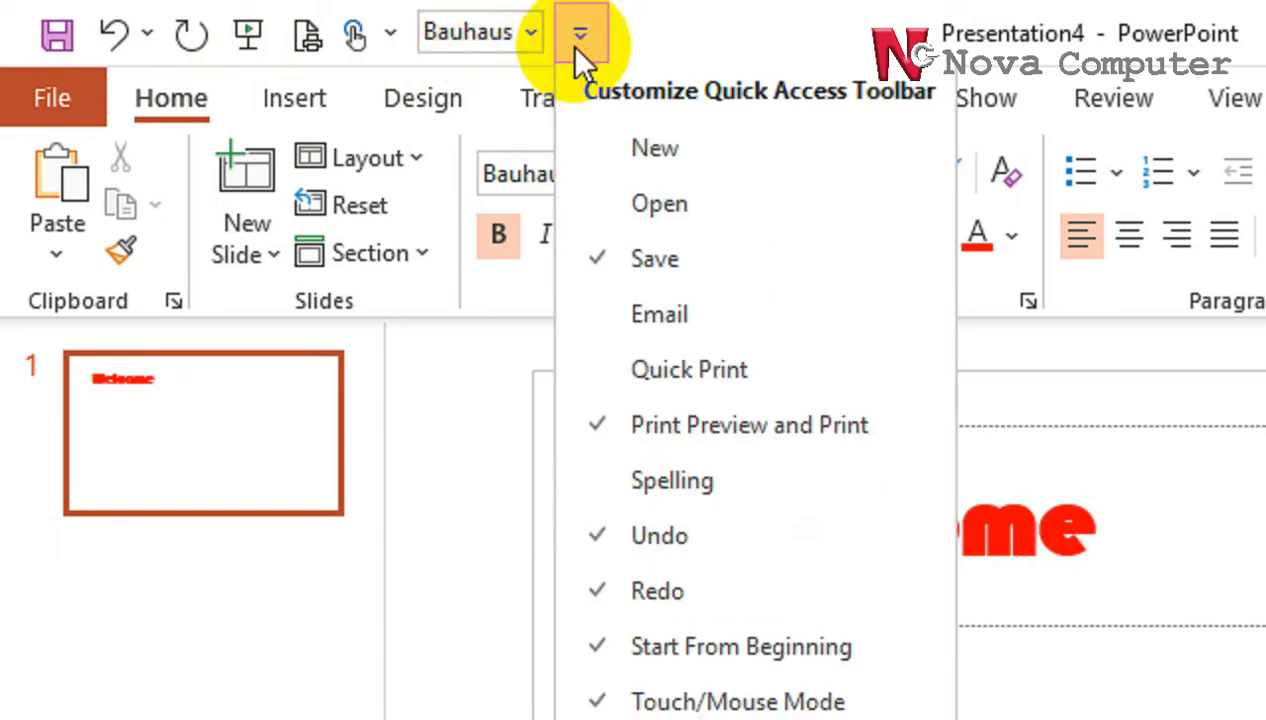
left_click(668, 150)
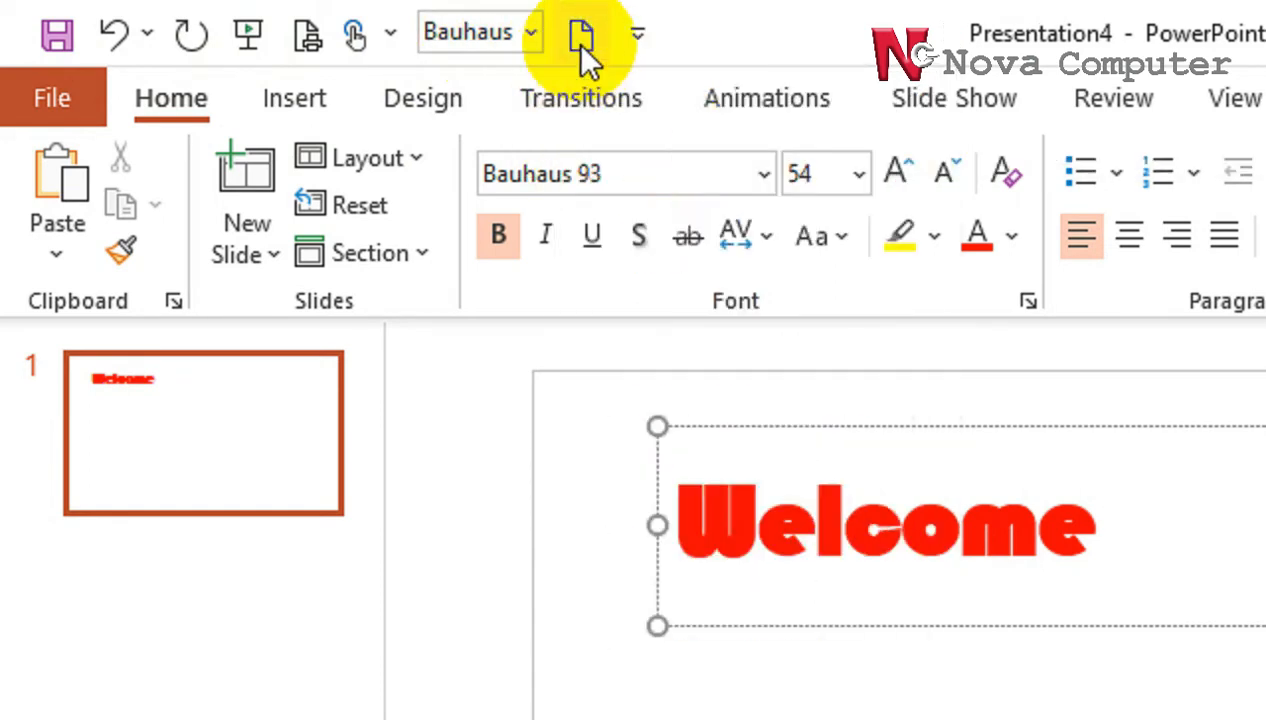
left_click(638, 38)
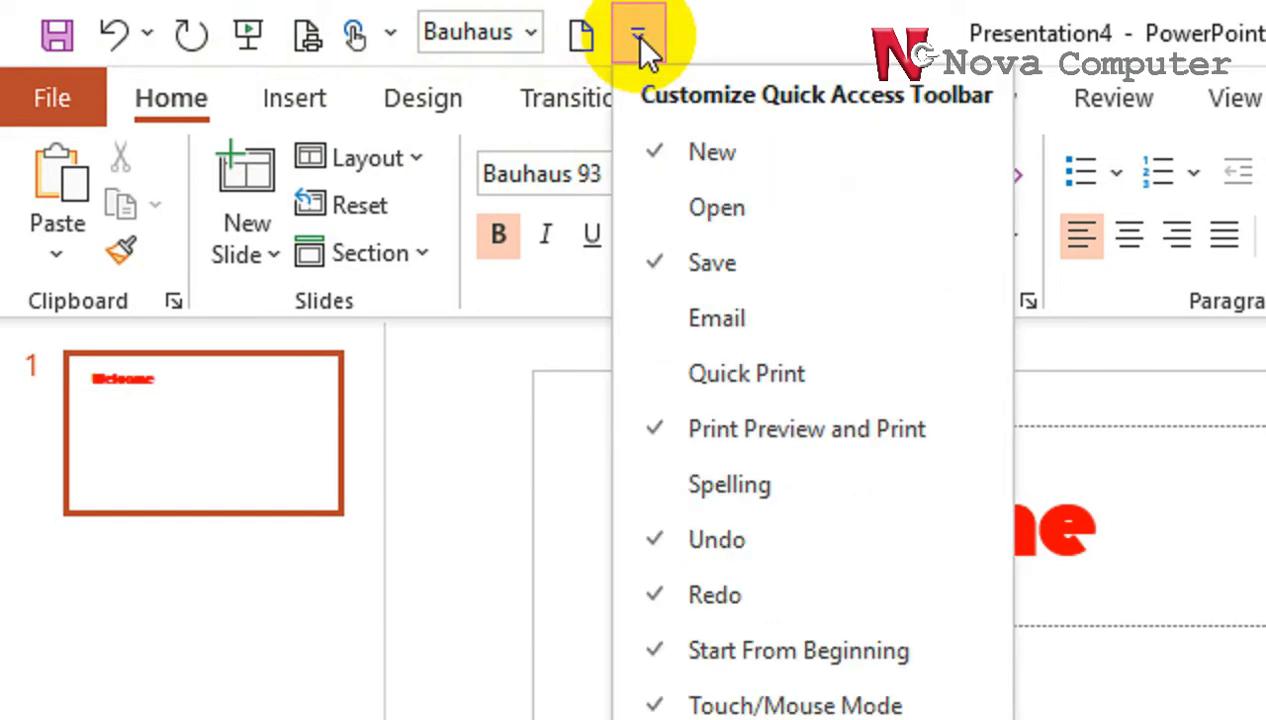
left_click(718, 208)
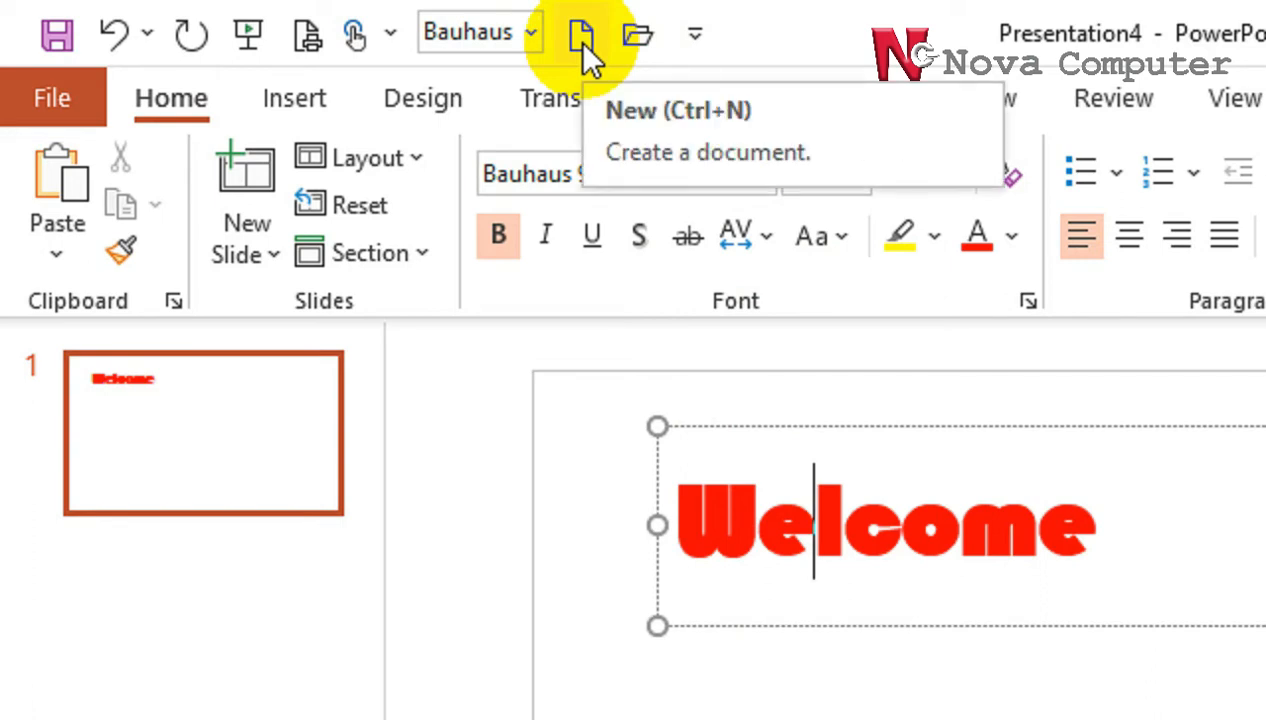
Create a blank presentation and close it, and look through the recent presentations available to open before returning to the Welcome slide
left_click(582, 40)
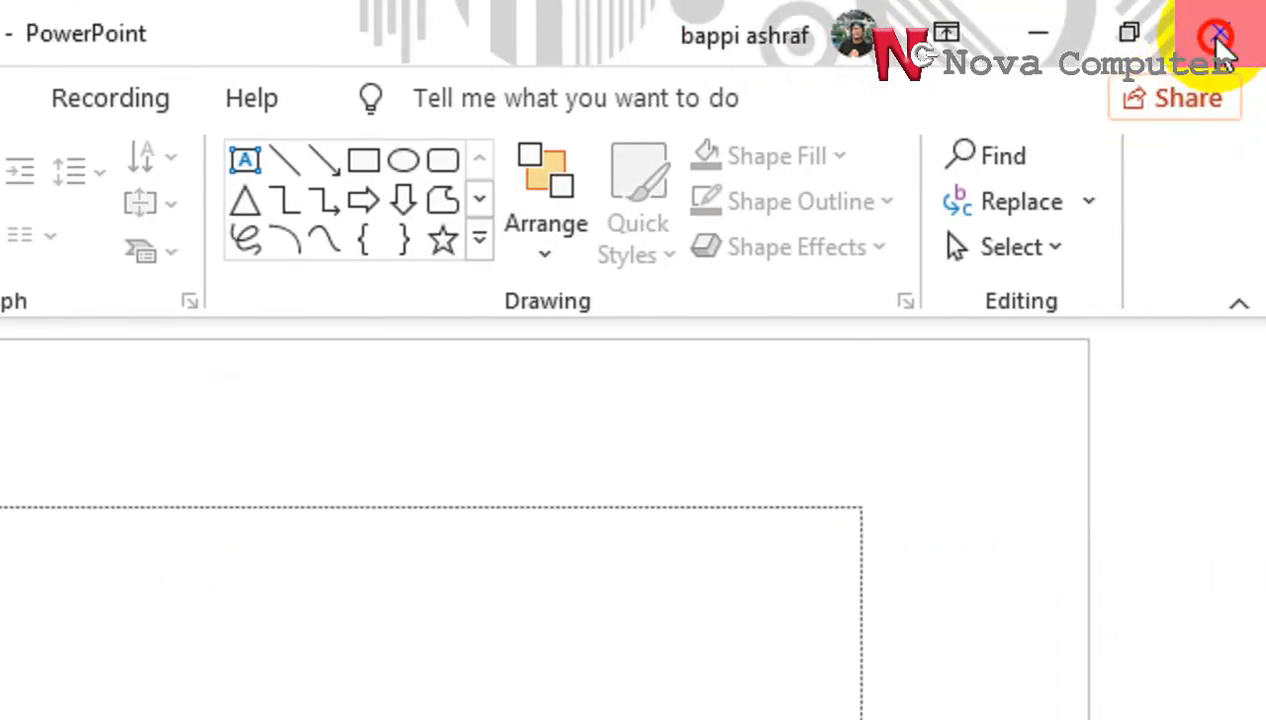
left_click(1220, 38)
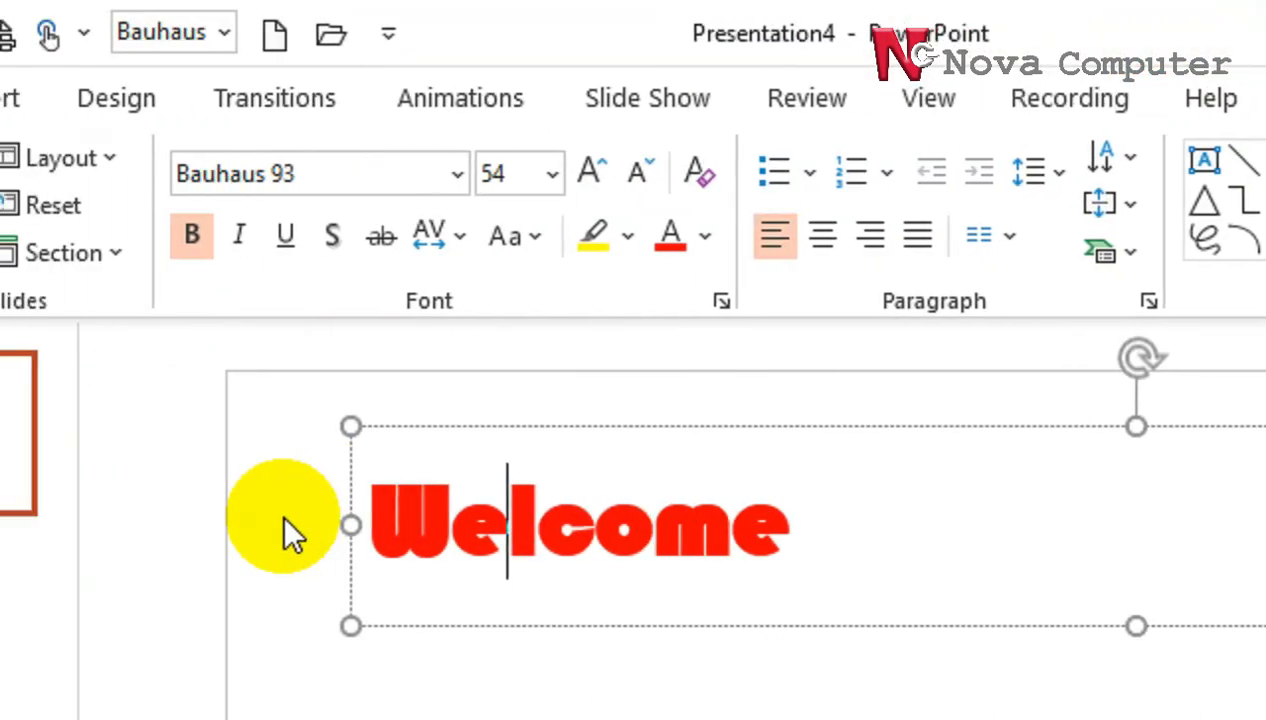
left_click(352, 40)
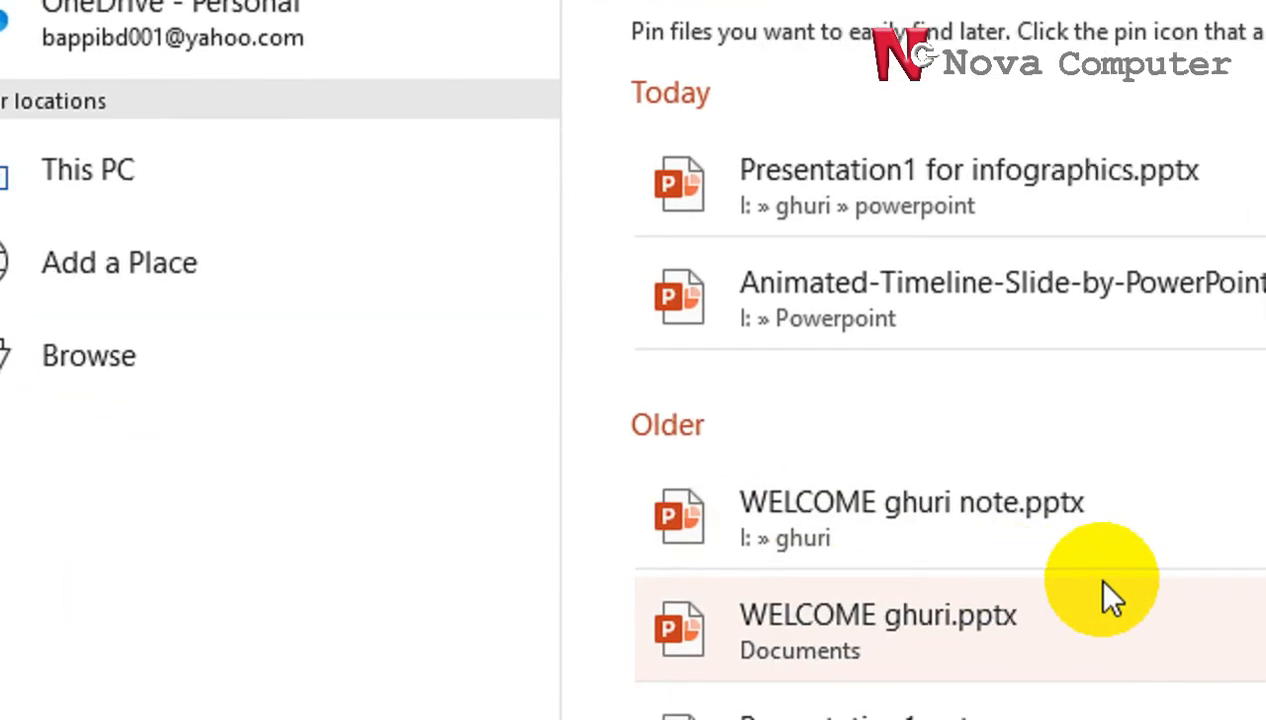
scroll(1110, 590, "down", 2)
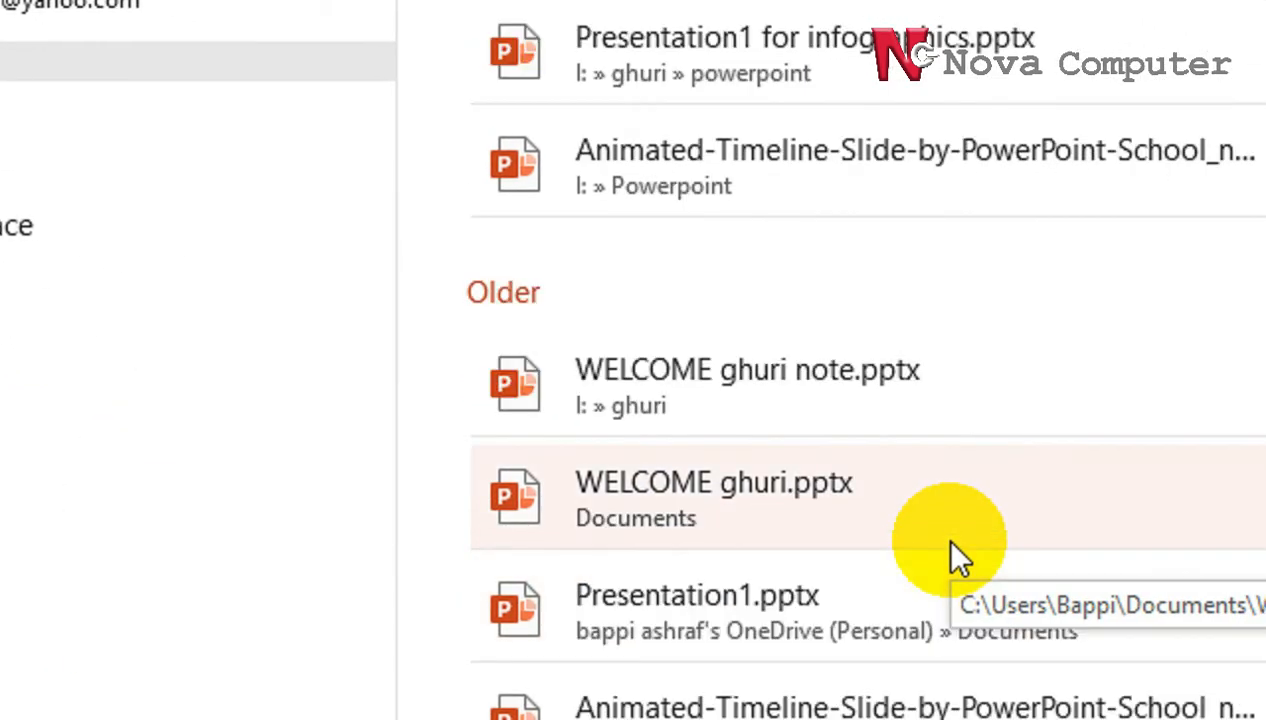
scroll(953, 548, "down", 2)
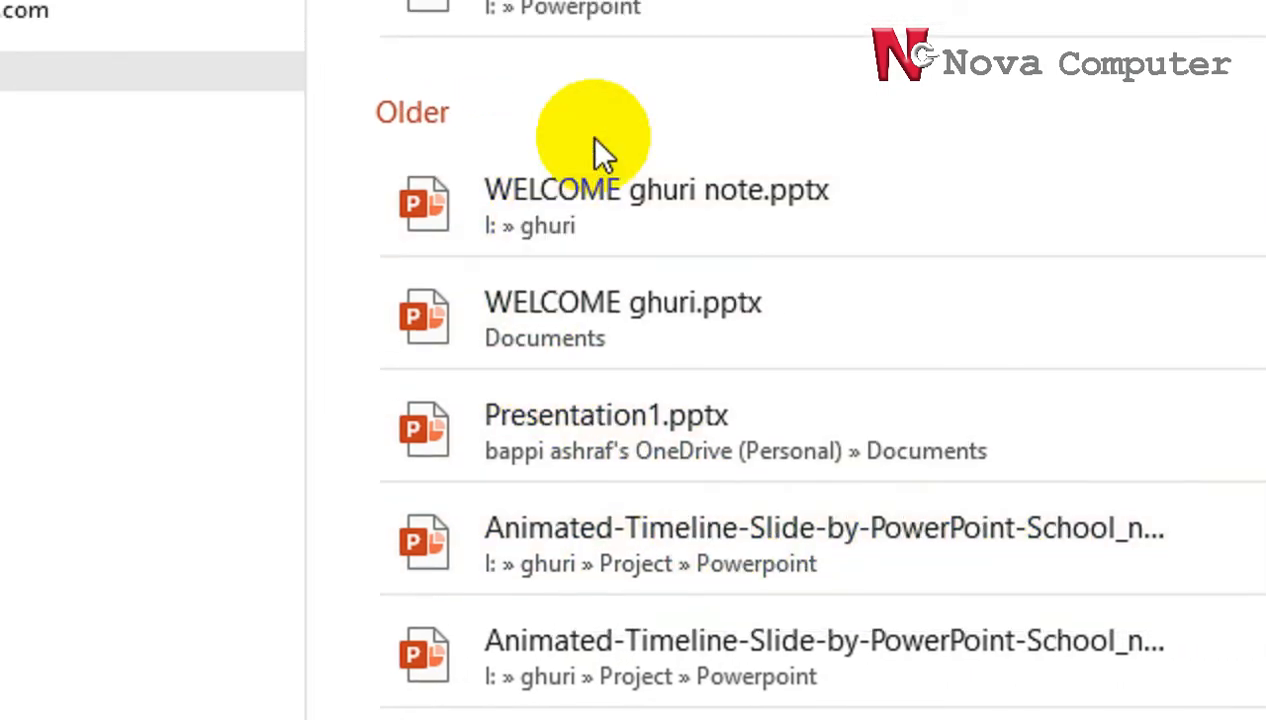
scroll(600, 145, "up", 4)
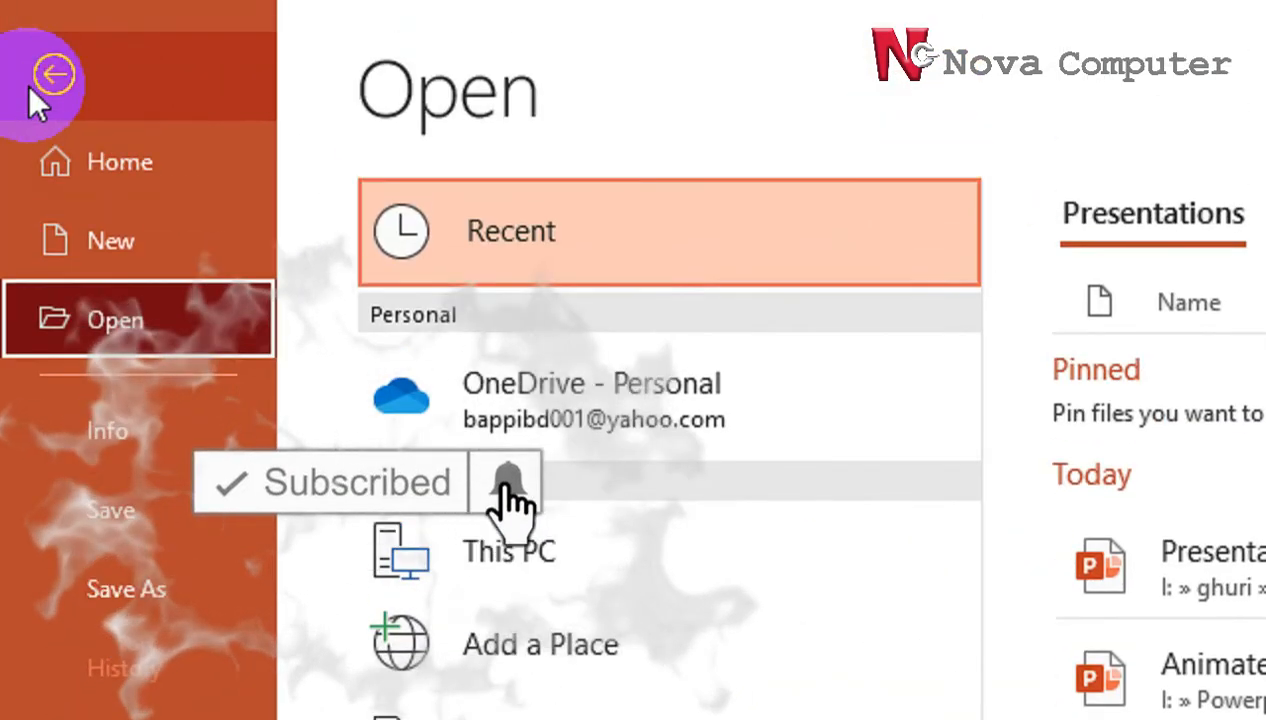
left_click(64, 116)
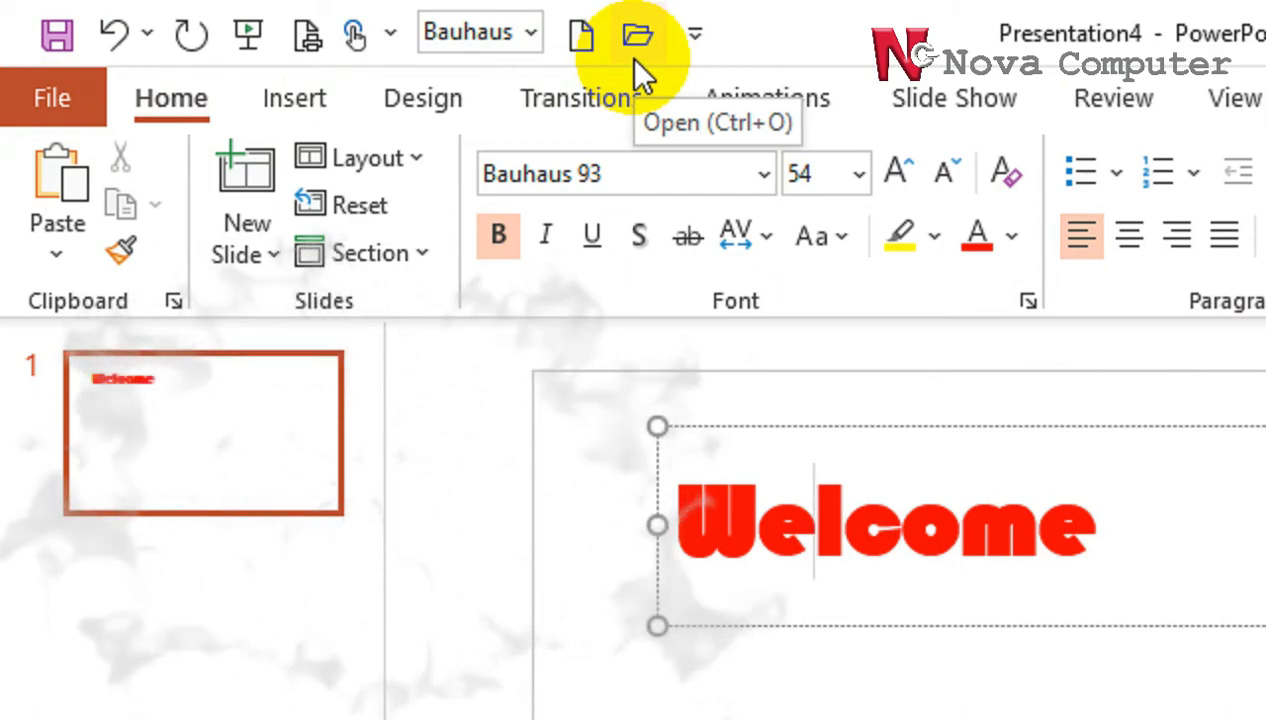
Remove the New and Open commands from the Quick Access Toolbar
left_click(695, 34)
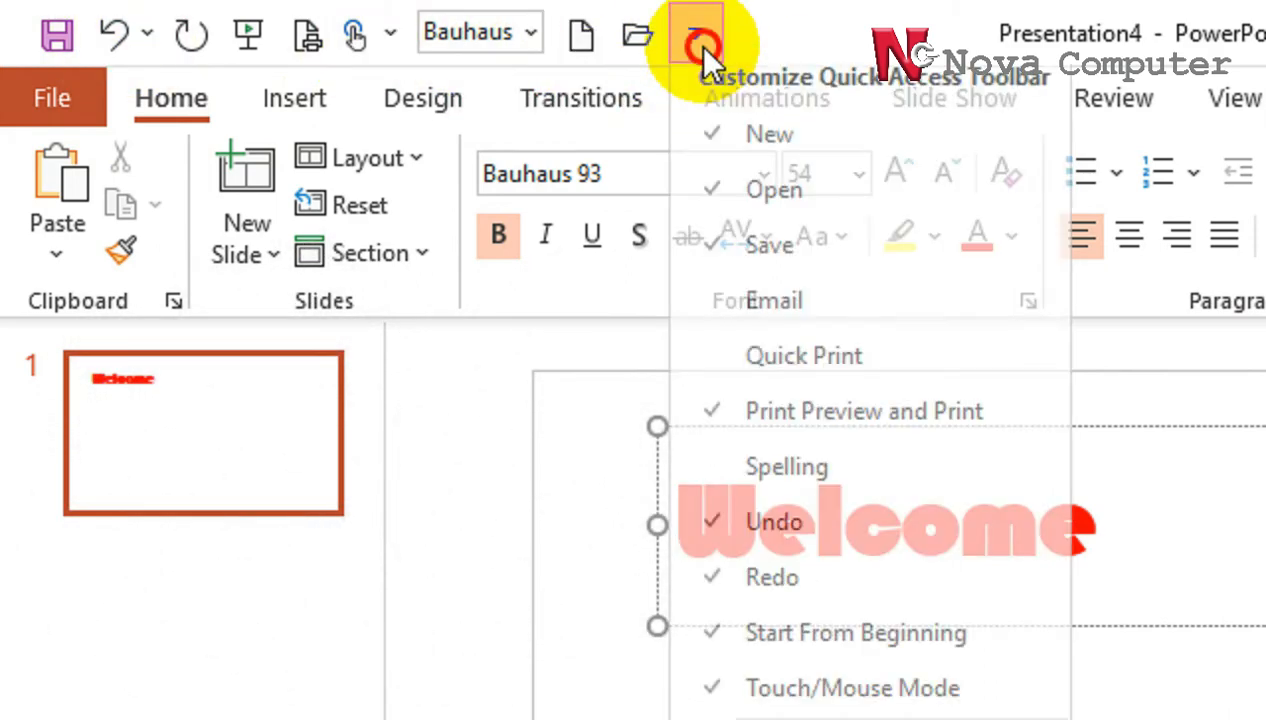
left_click(743, 160)
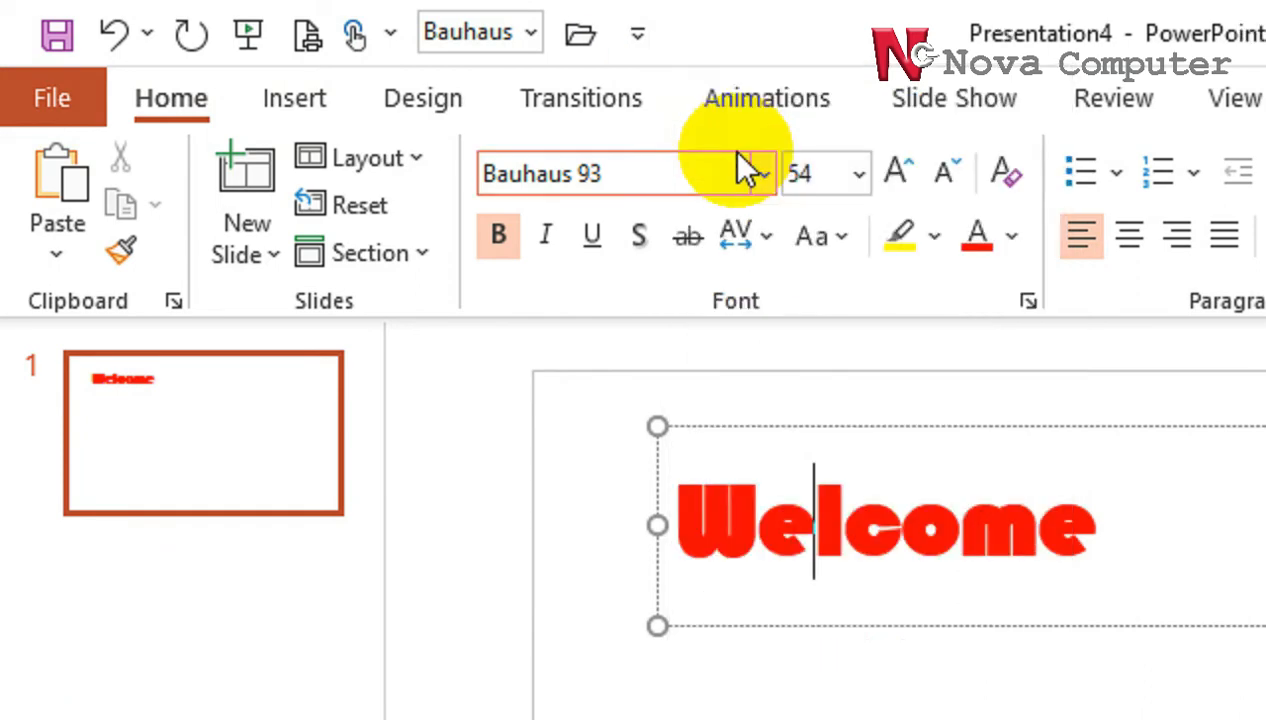
left_click(636, 34)
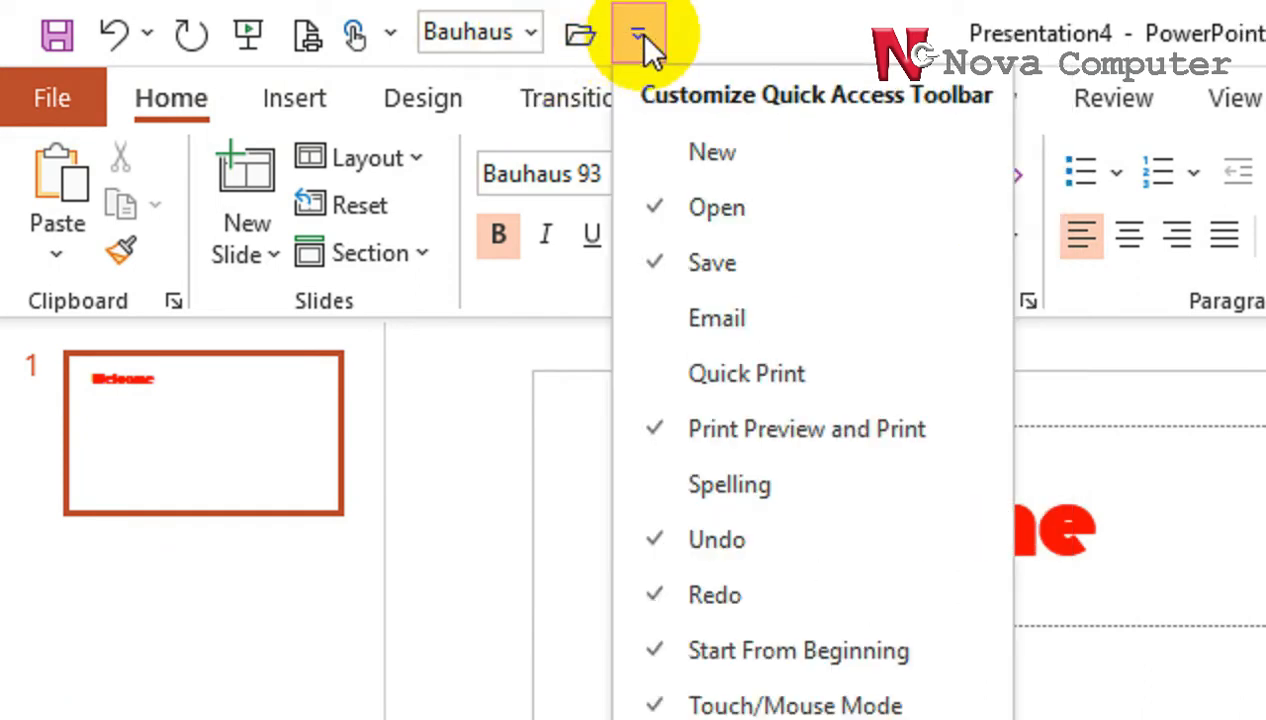
left_click(716, 210)
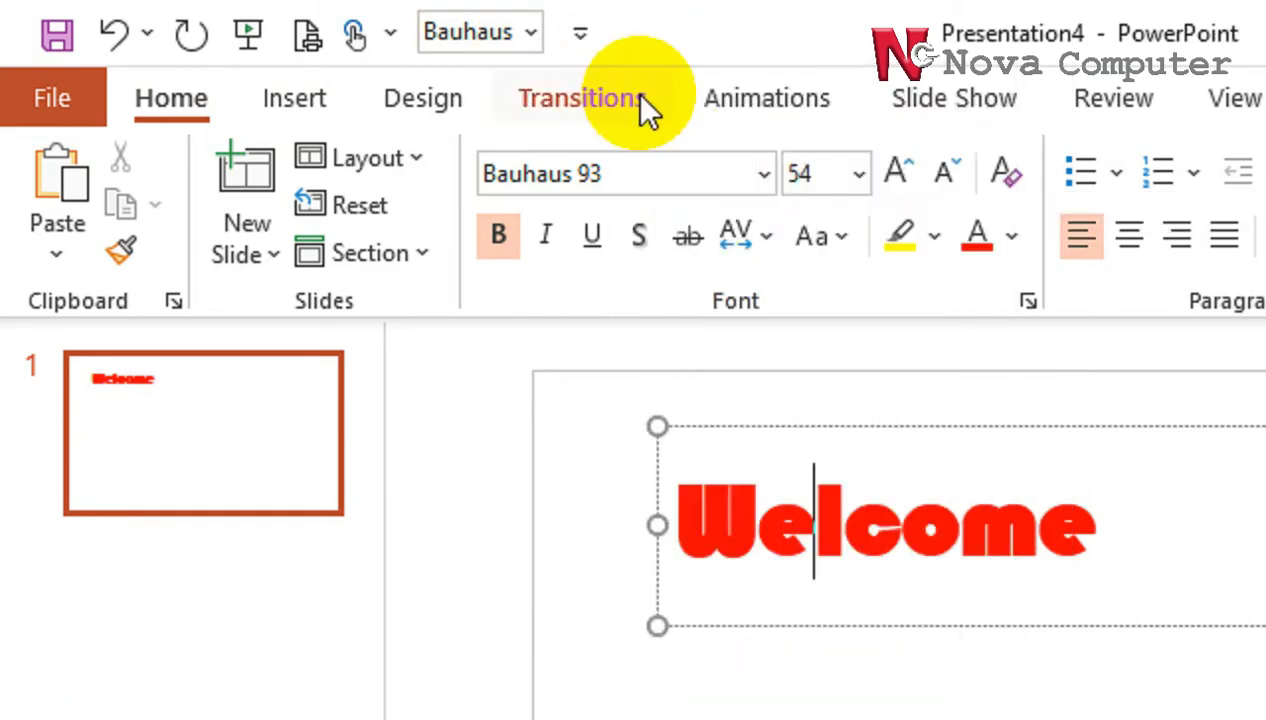
Add the Font Size command from the popular commands to the Quick Access Toolbar and view its list of sizes
left_click(580, 38)
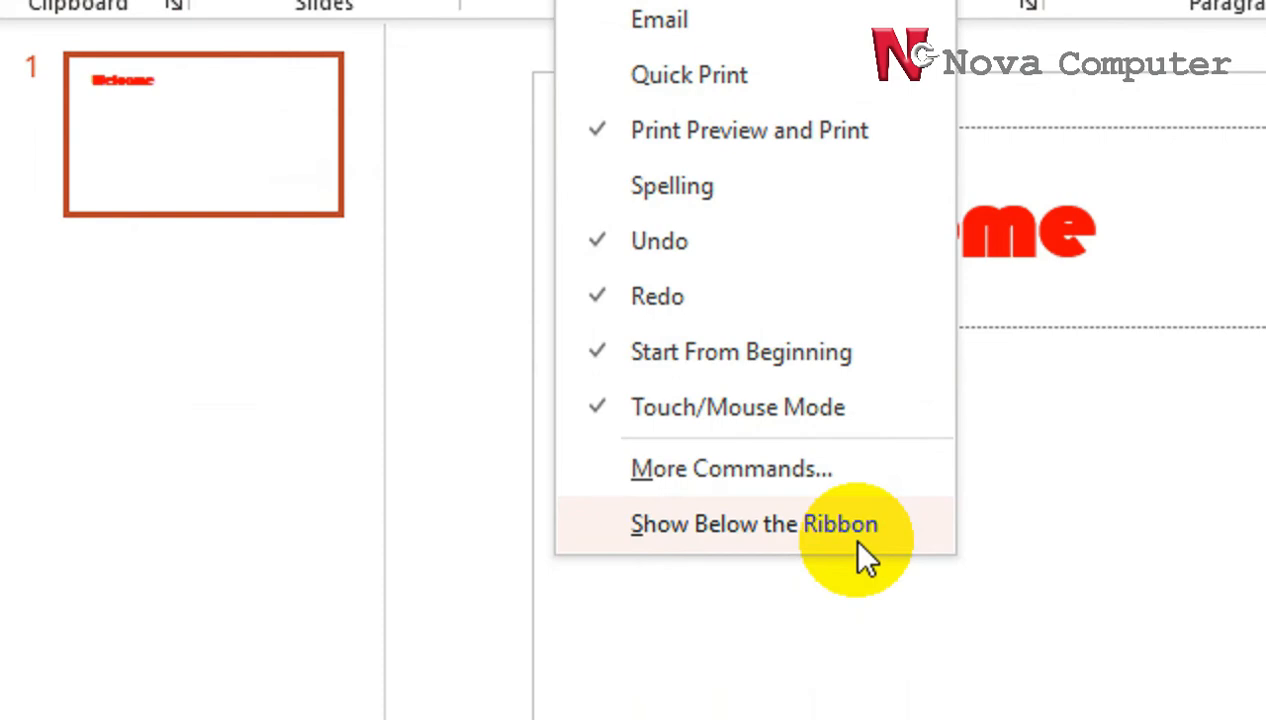
left_click(785, 471)
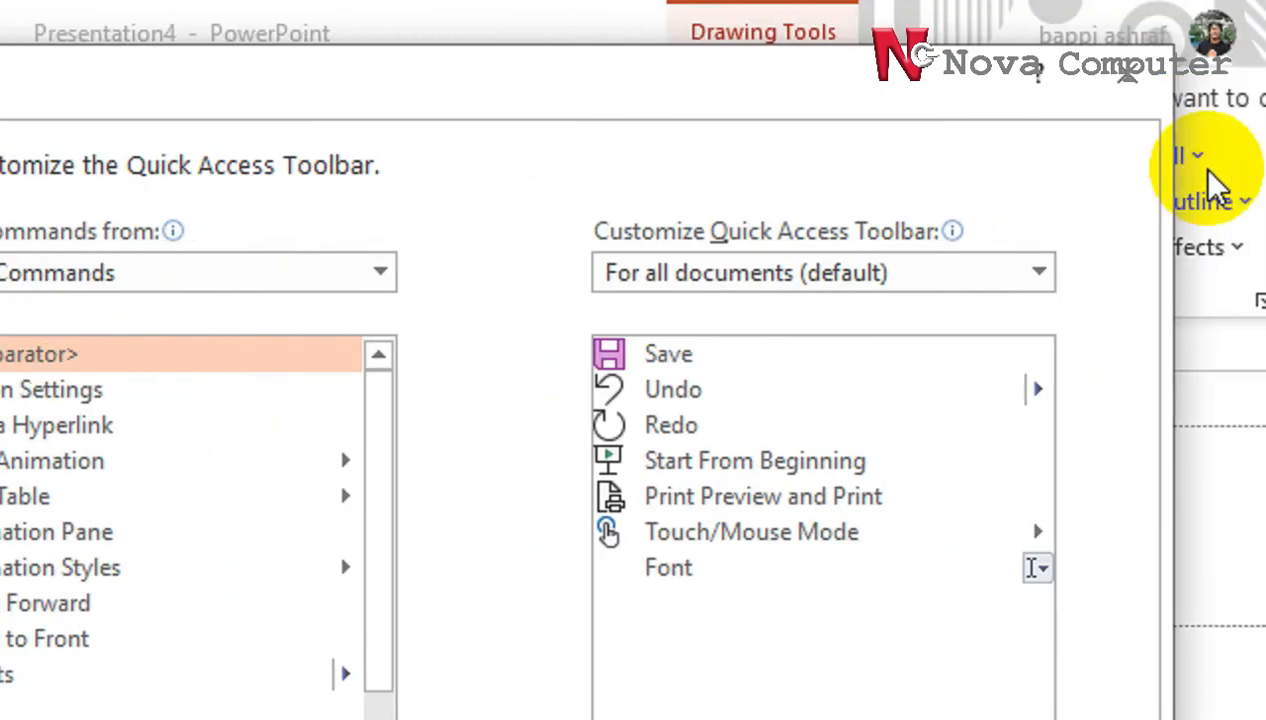
scroll(482, 570, "down", 3)
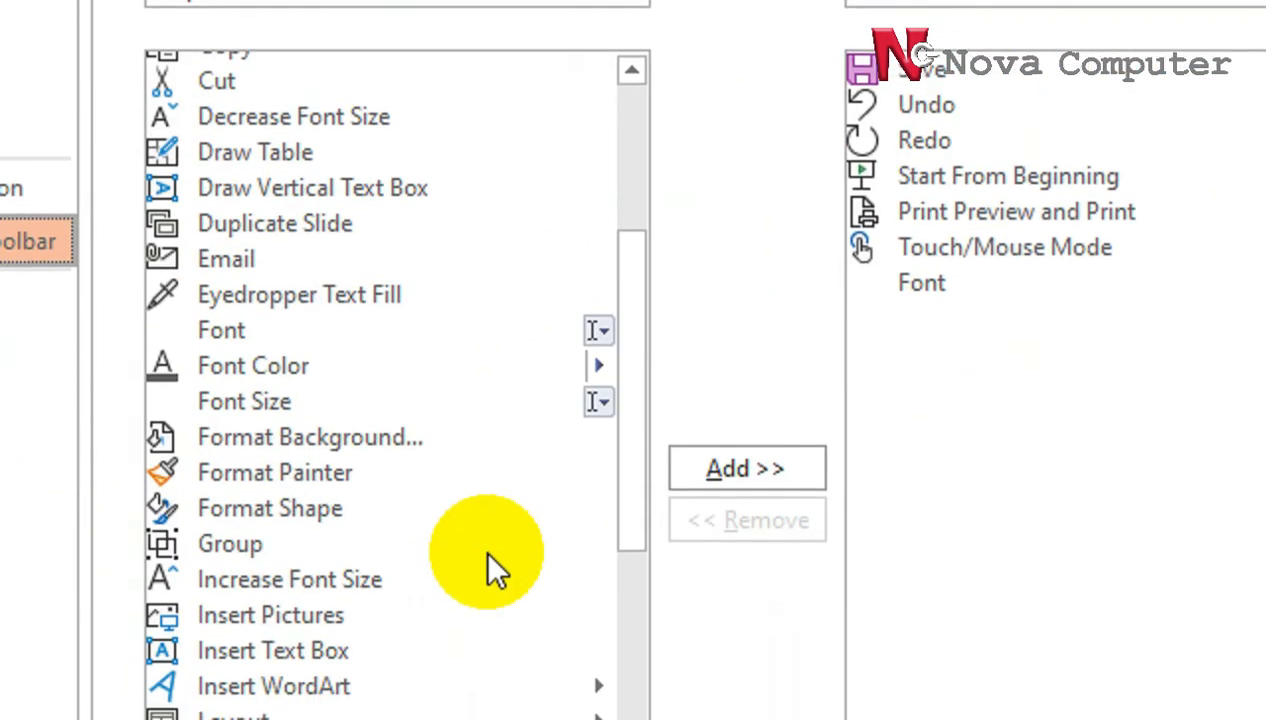
scroll(489, 553, "down", 9)
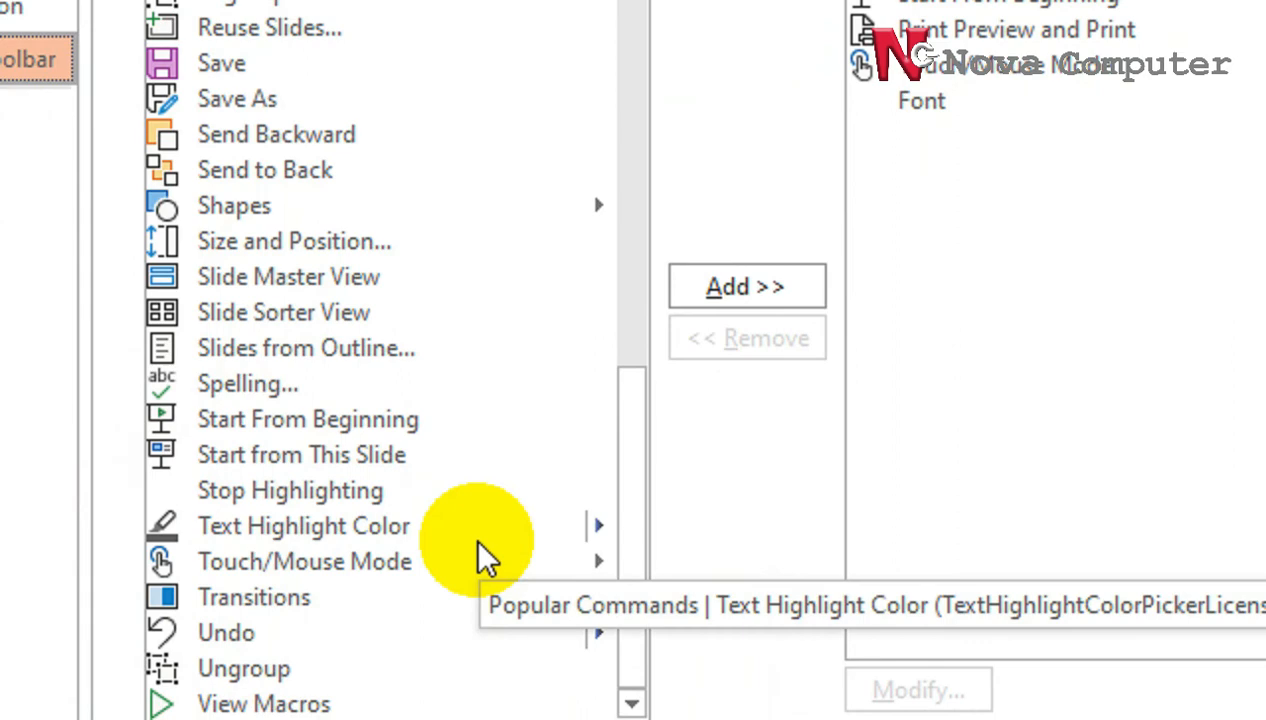
scroll(480, 548, "up", 12)
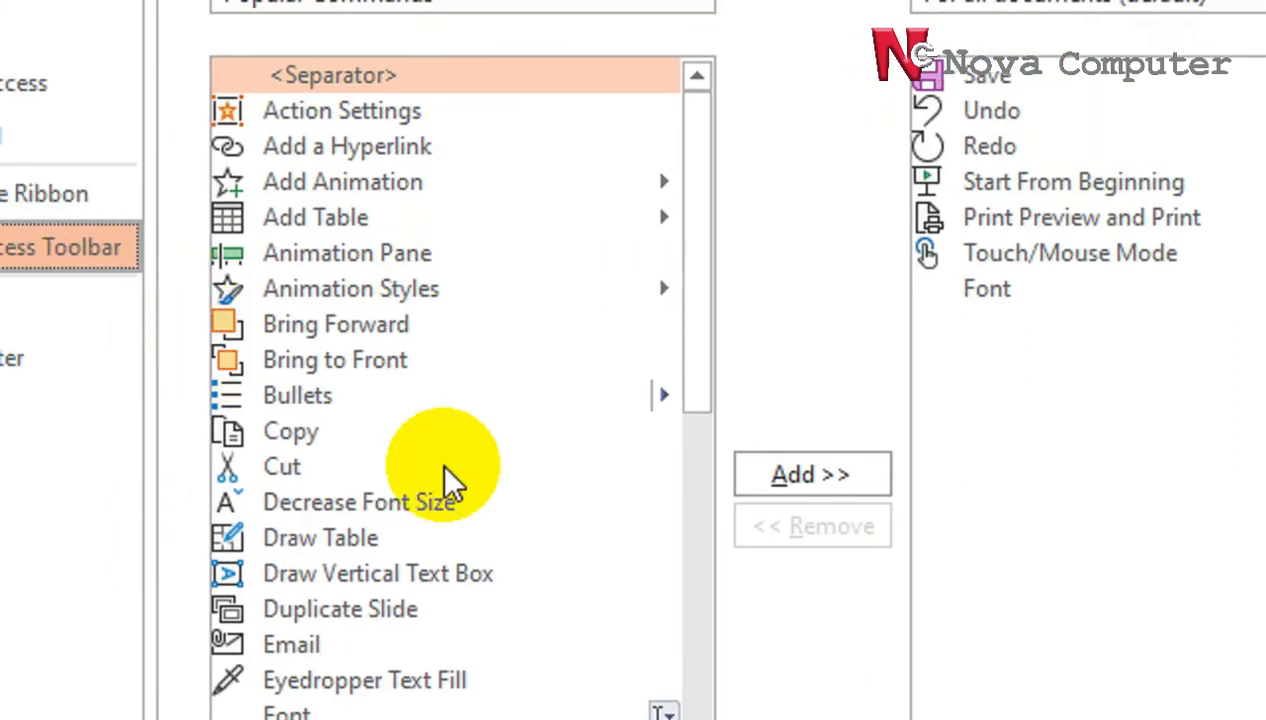
scroll(450, 483, "down", 5)
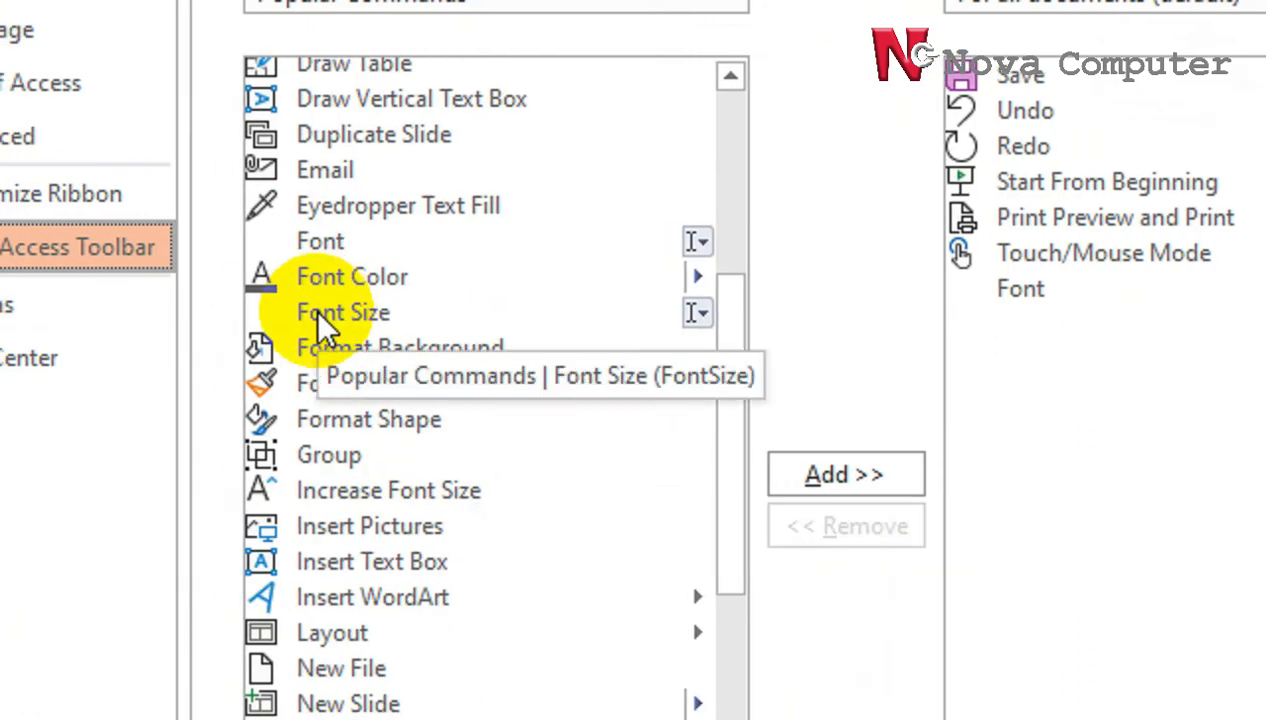
left_click(314, 310)
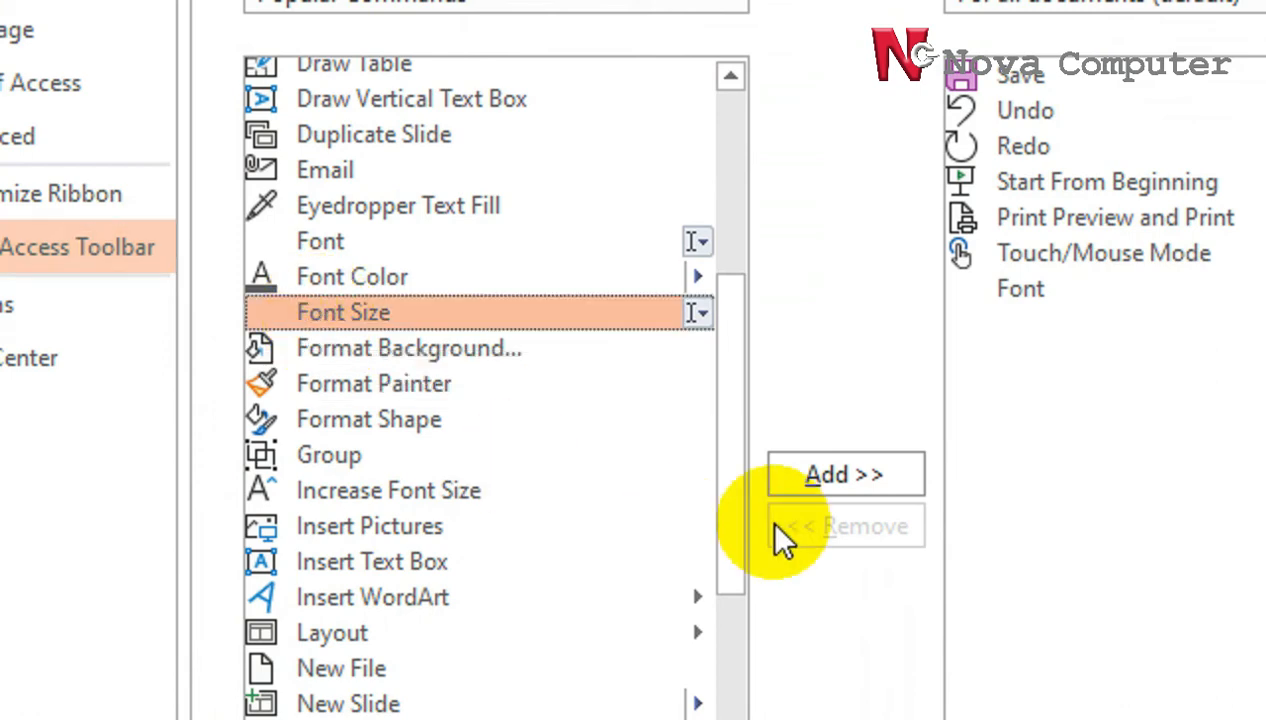
left_click(813, 477)
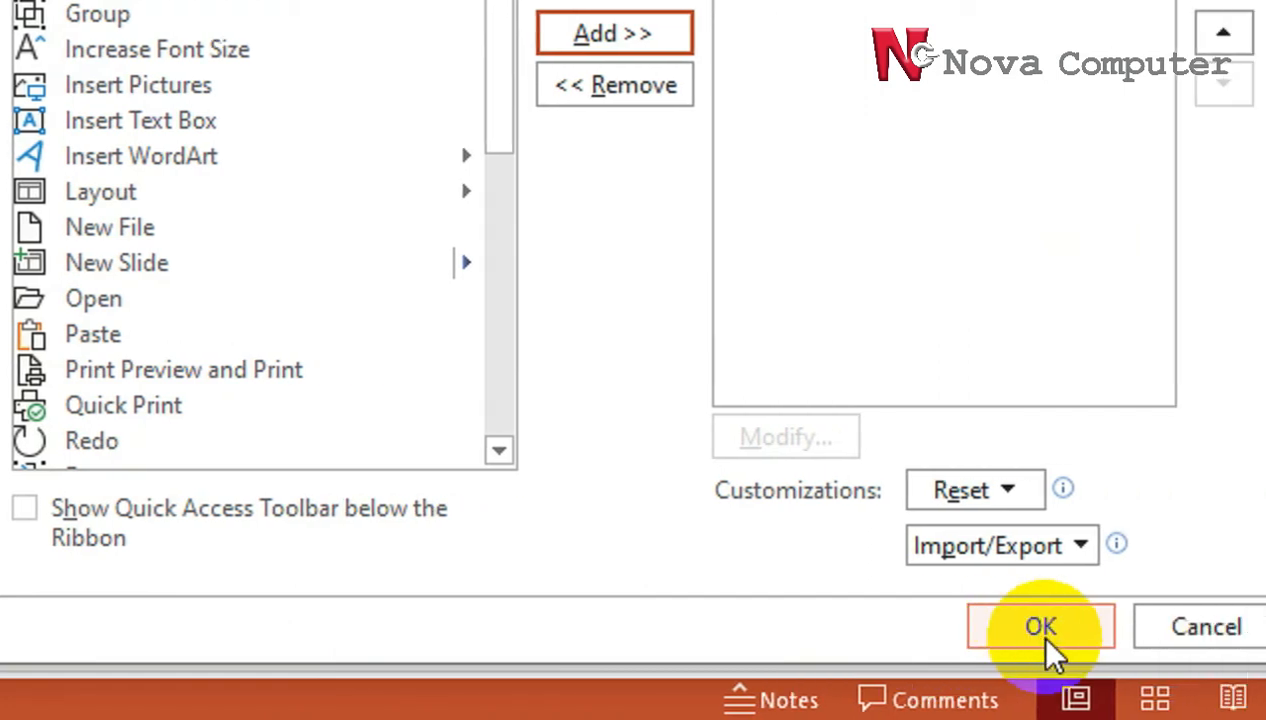
left_click(1189, 638)
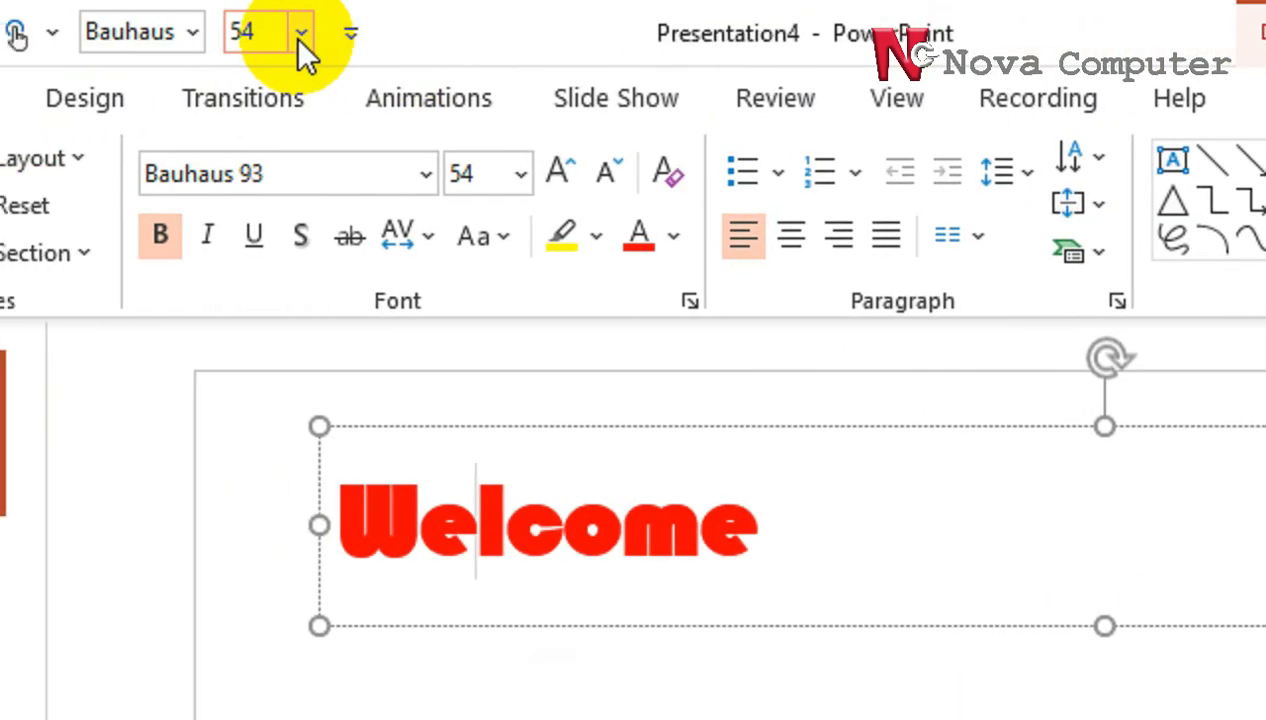
left_click(301, 38)
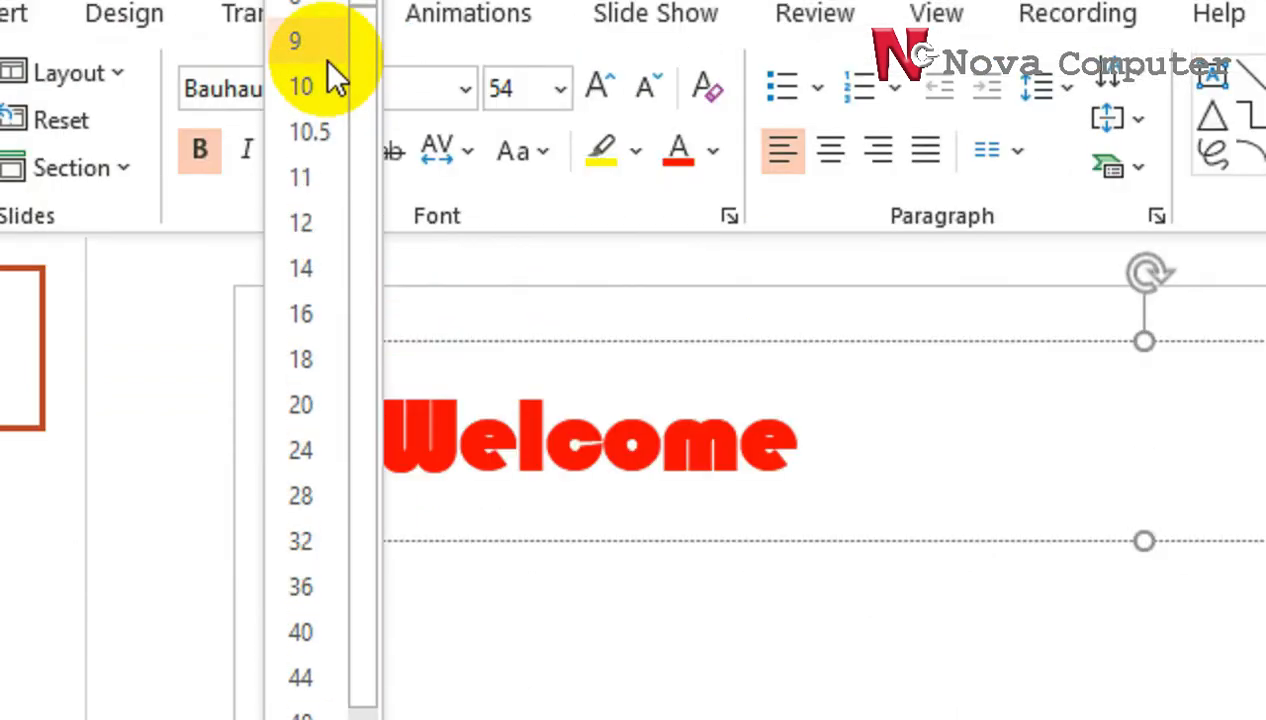
Remove the Font command from the Quick Access Toolbar through its full customization options and apply the change
left_click(389, 42)
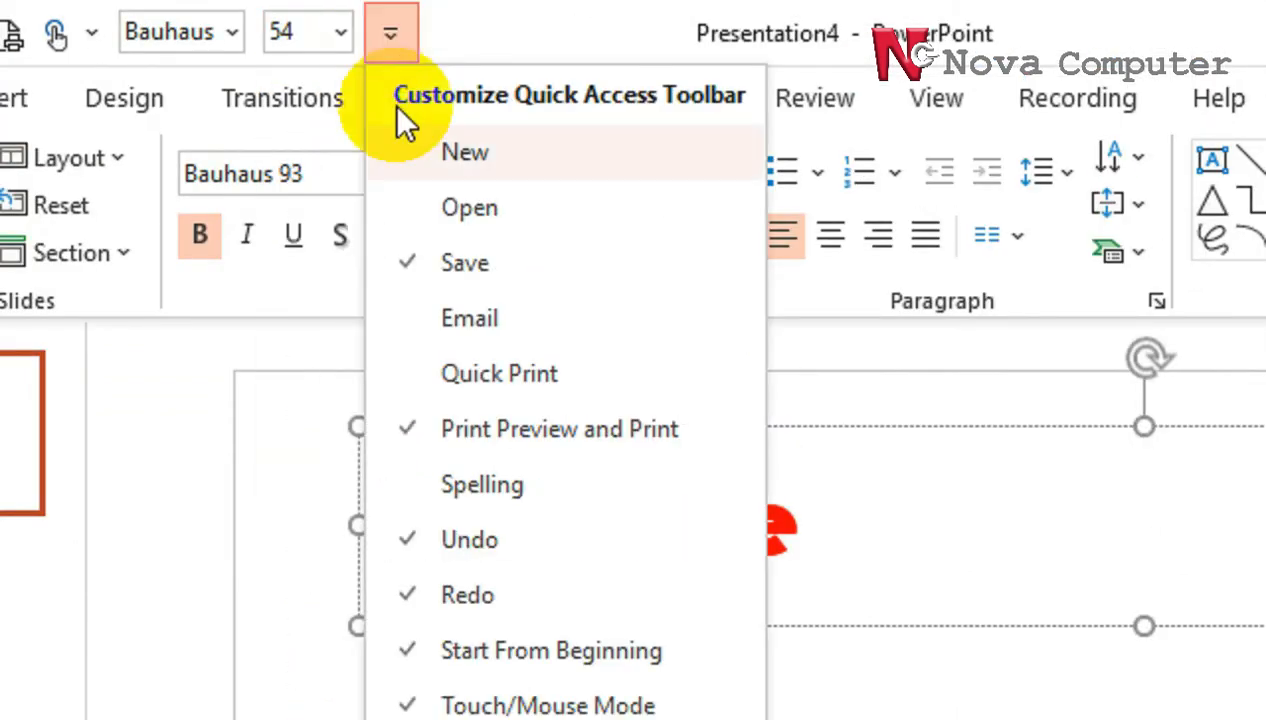
left_click(515, 719)
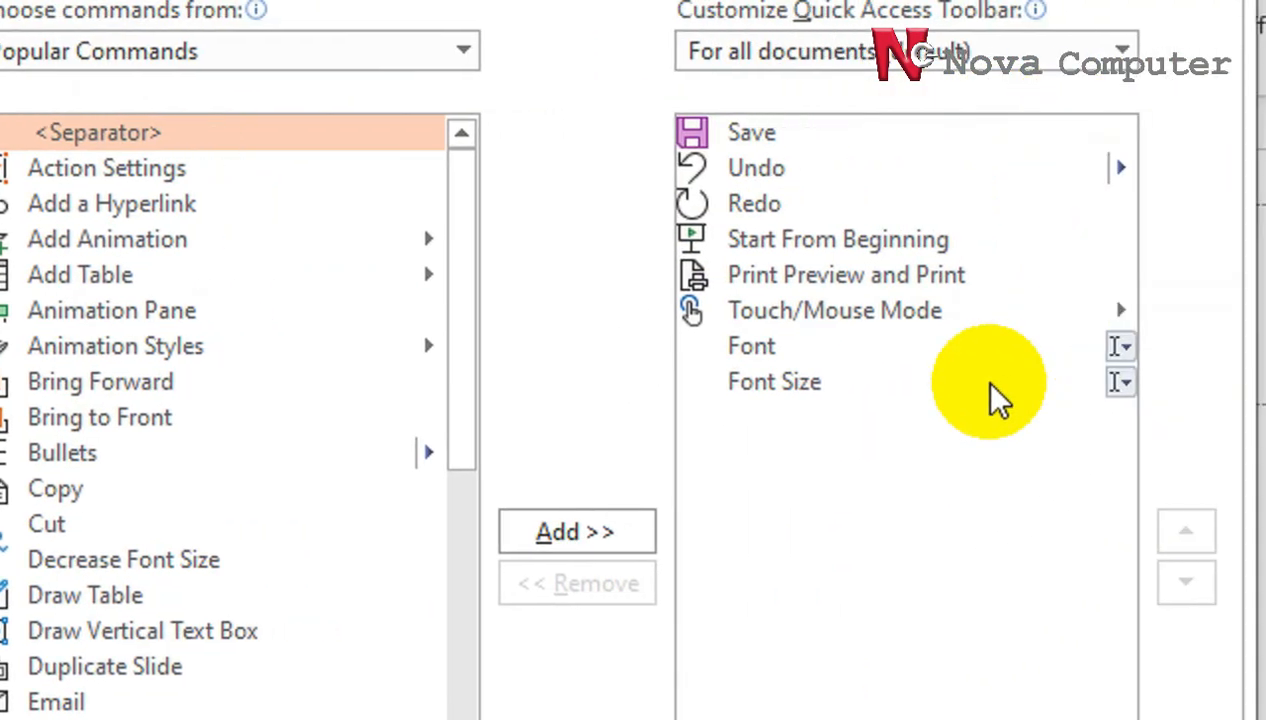
left_click(748, 350)
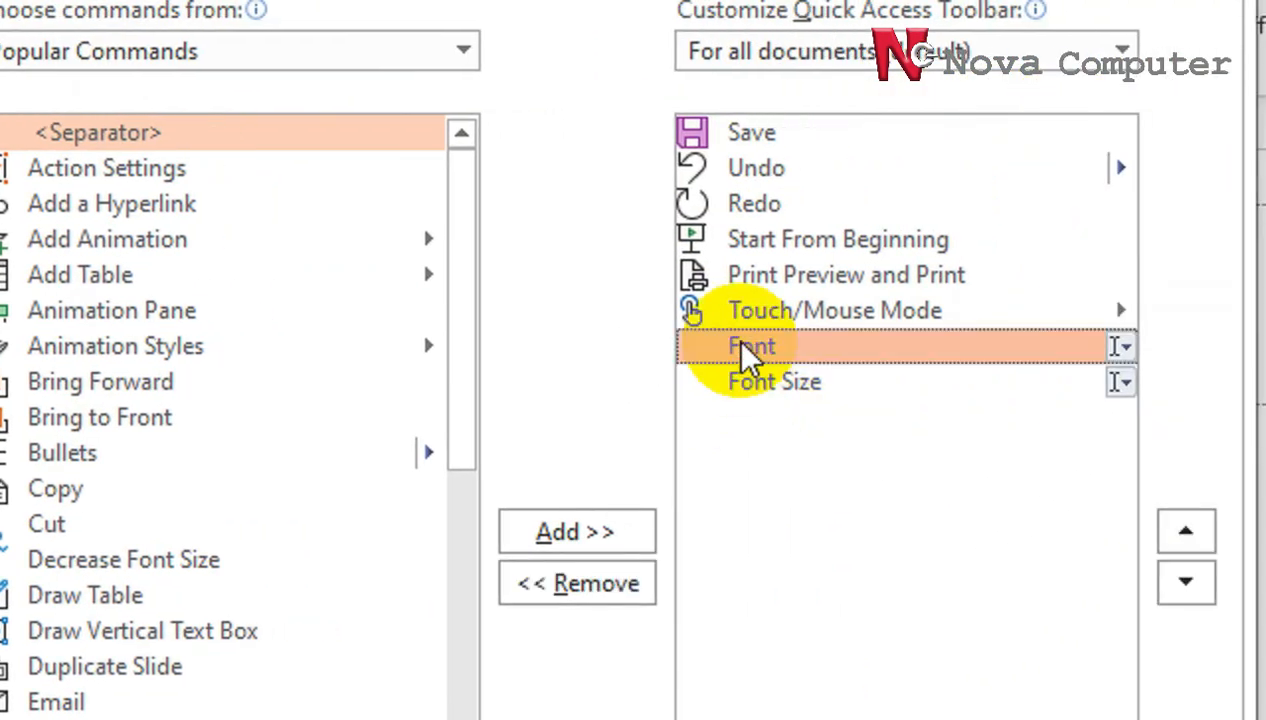
left_click(630, 590)
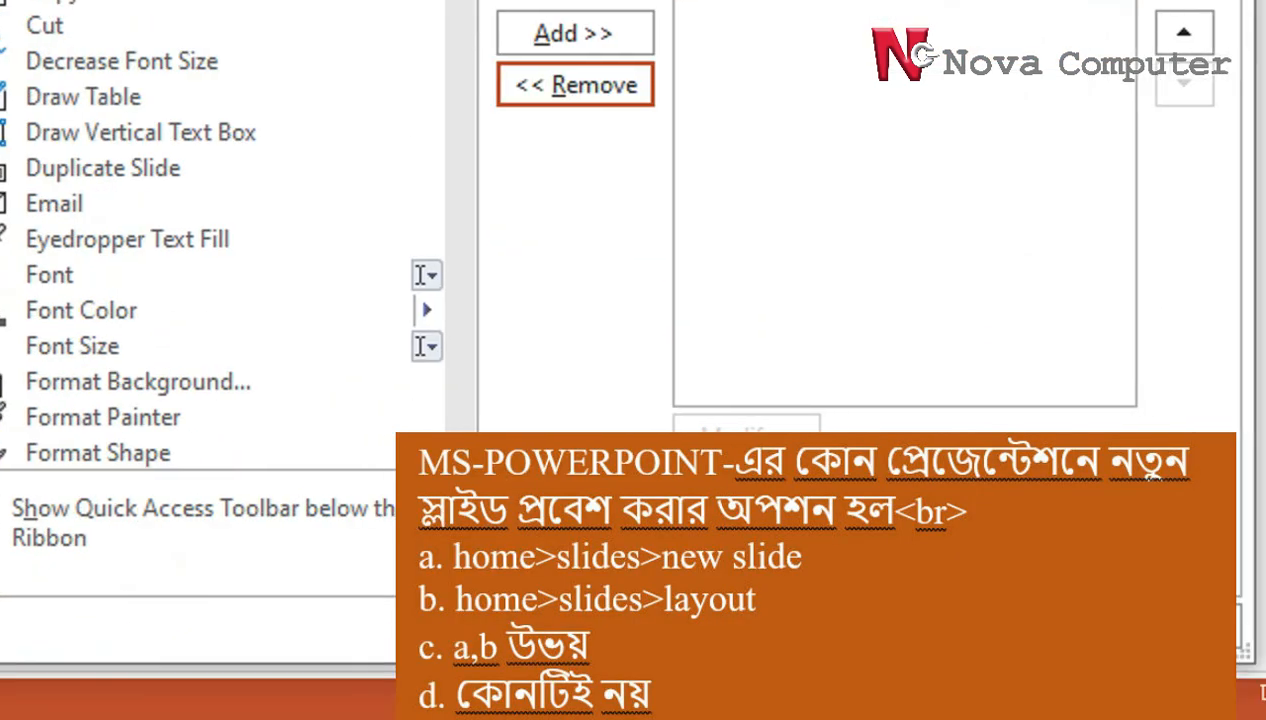
left_click(930, 628)
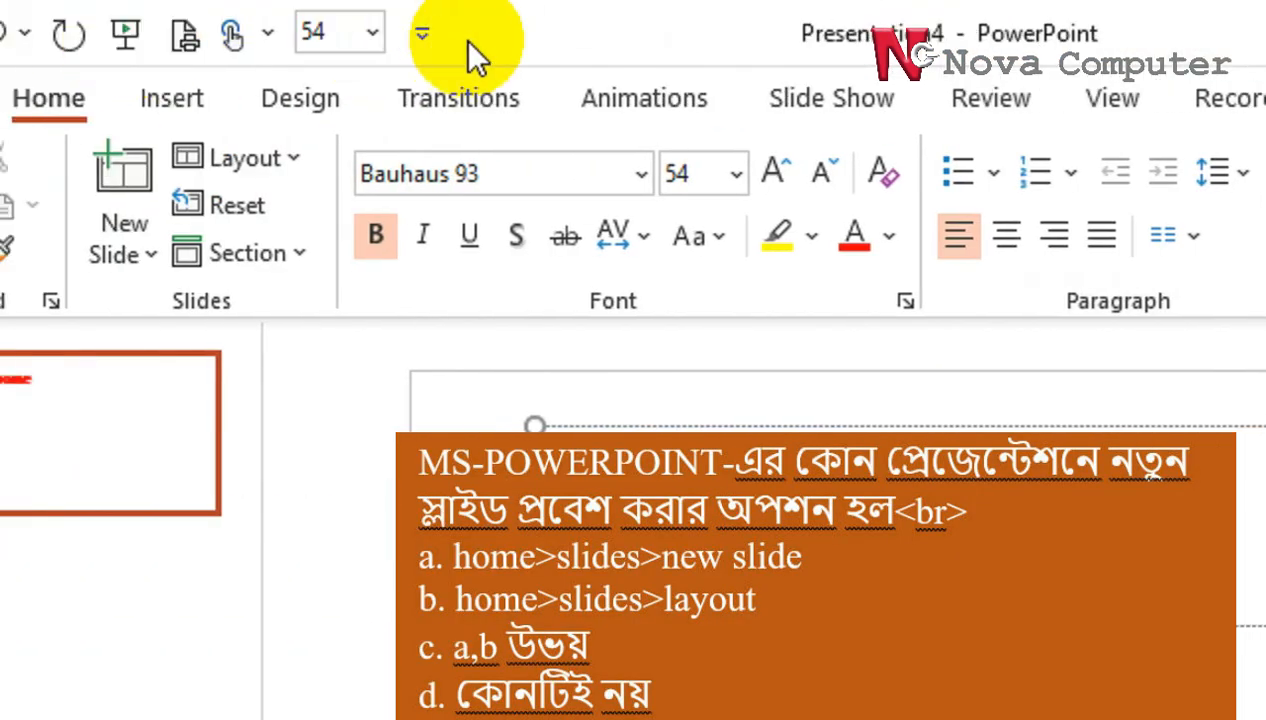